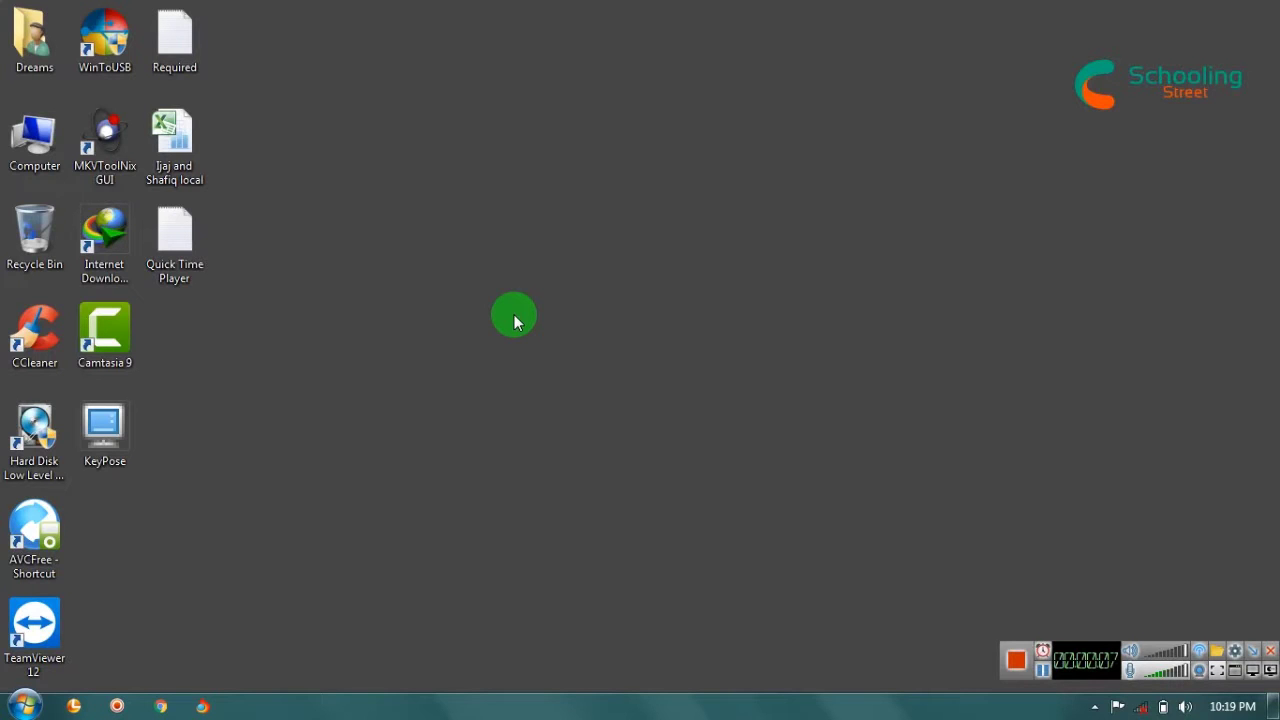
Step: Open the Computer window to check which drives are listed, and close it
double_click(40, 140)
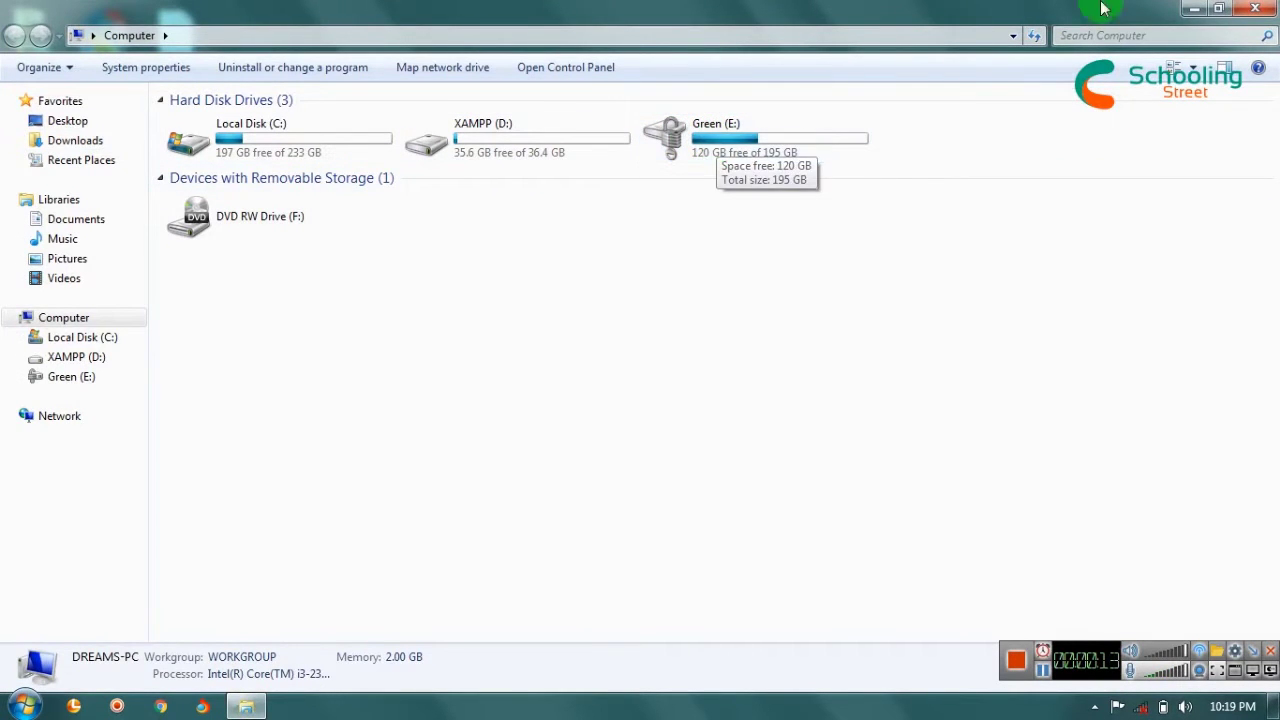
left_click(1248, 8)
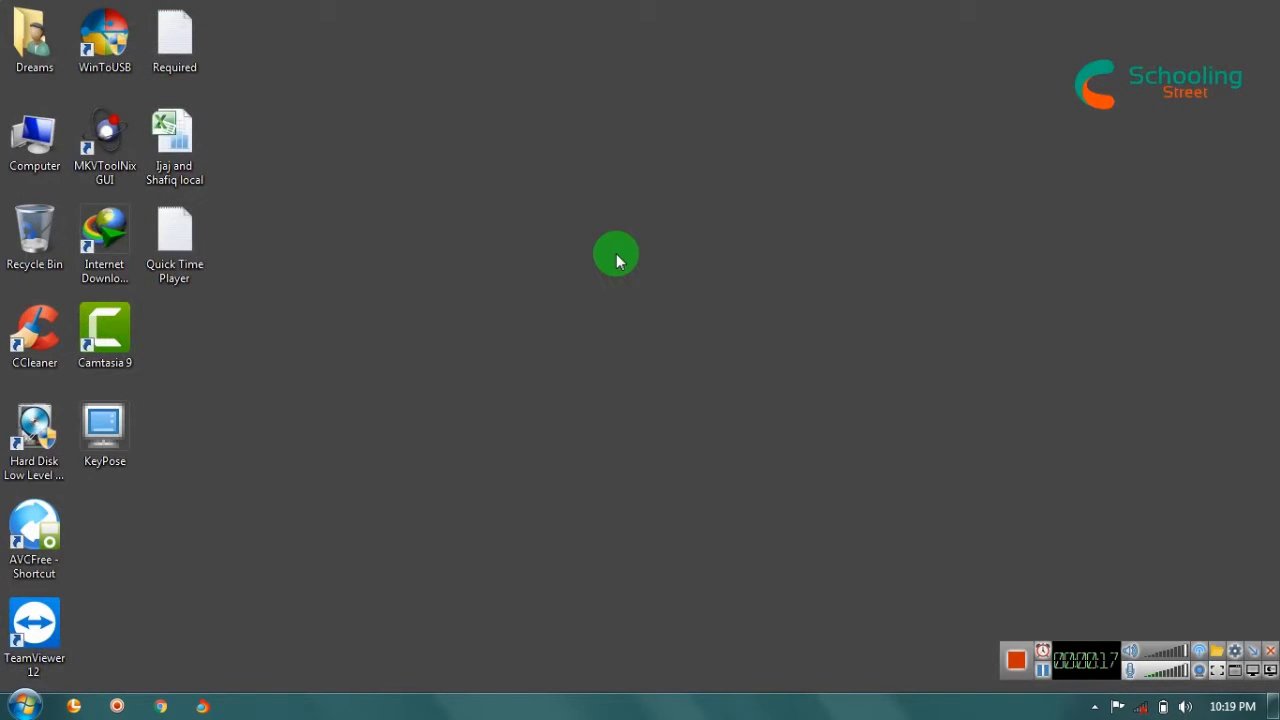
Step: Launch the Local Group Policy Editor with gpedit.msc, maximize its window and widen the policy tree to show full names
left_click(24, 706)
left_click(100, 657)
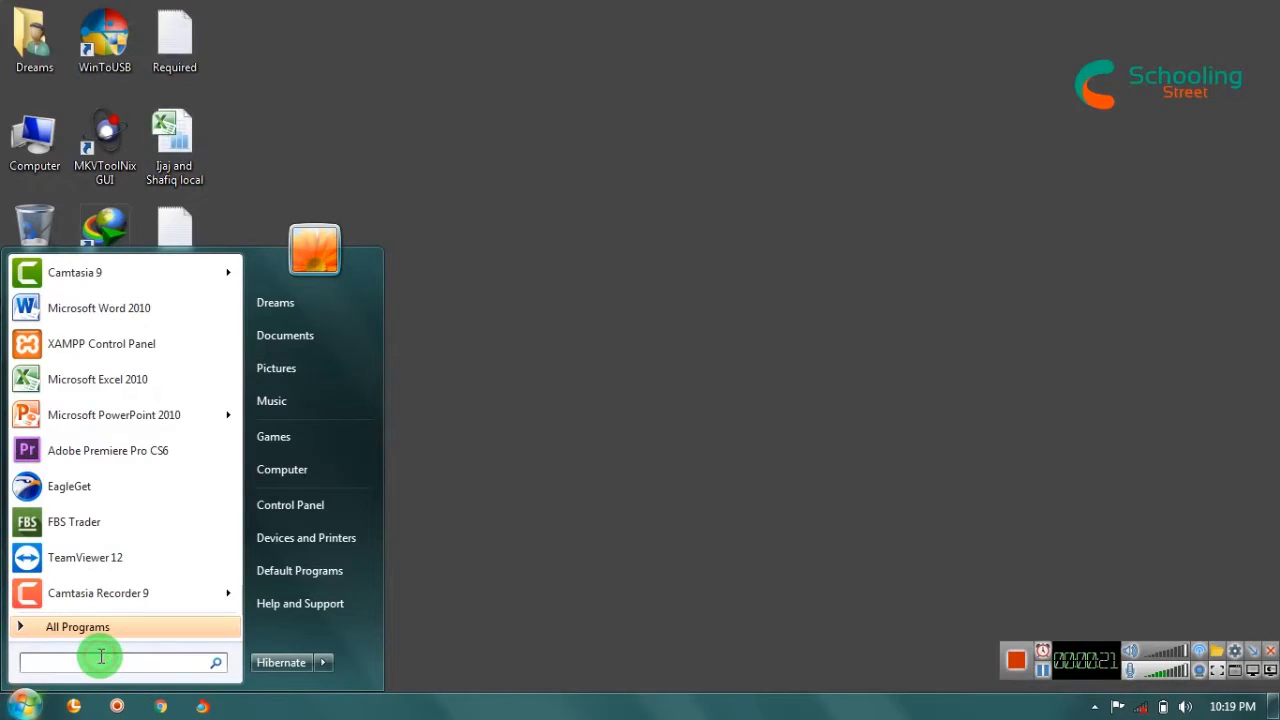
type("gpedit.msc")
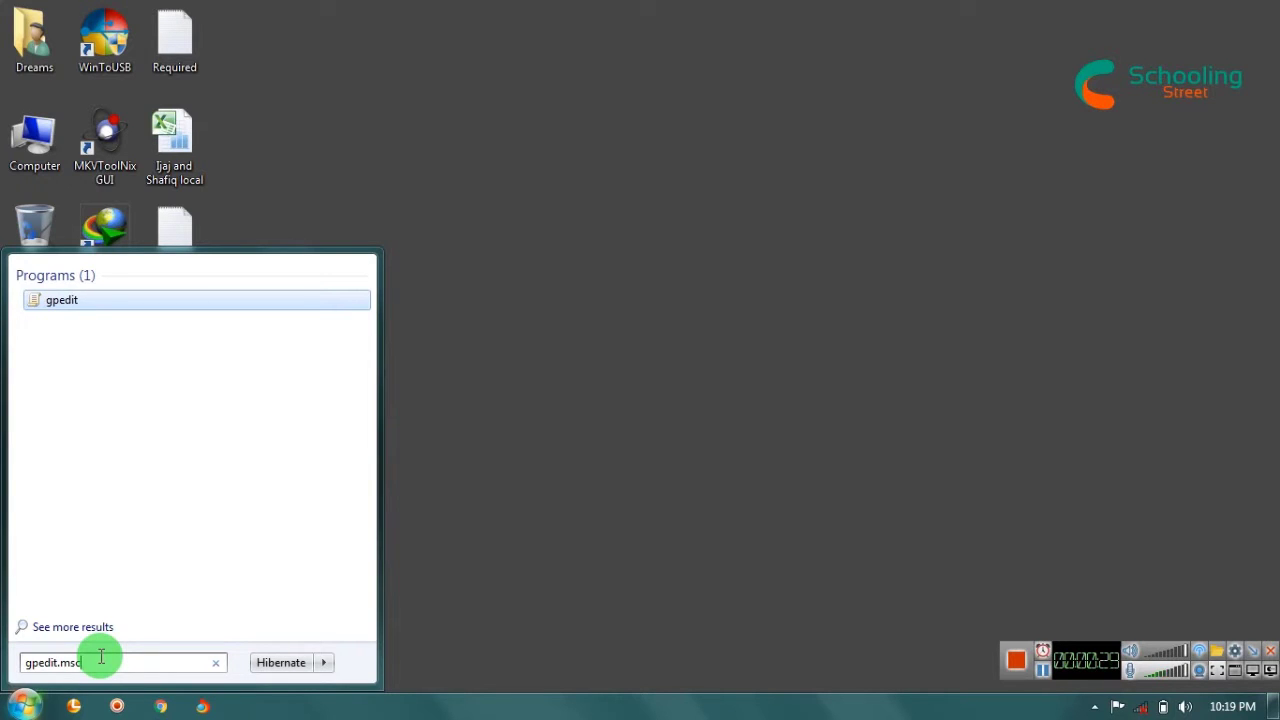
key("Return")
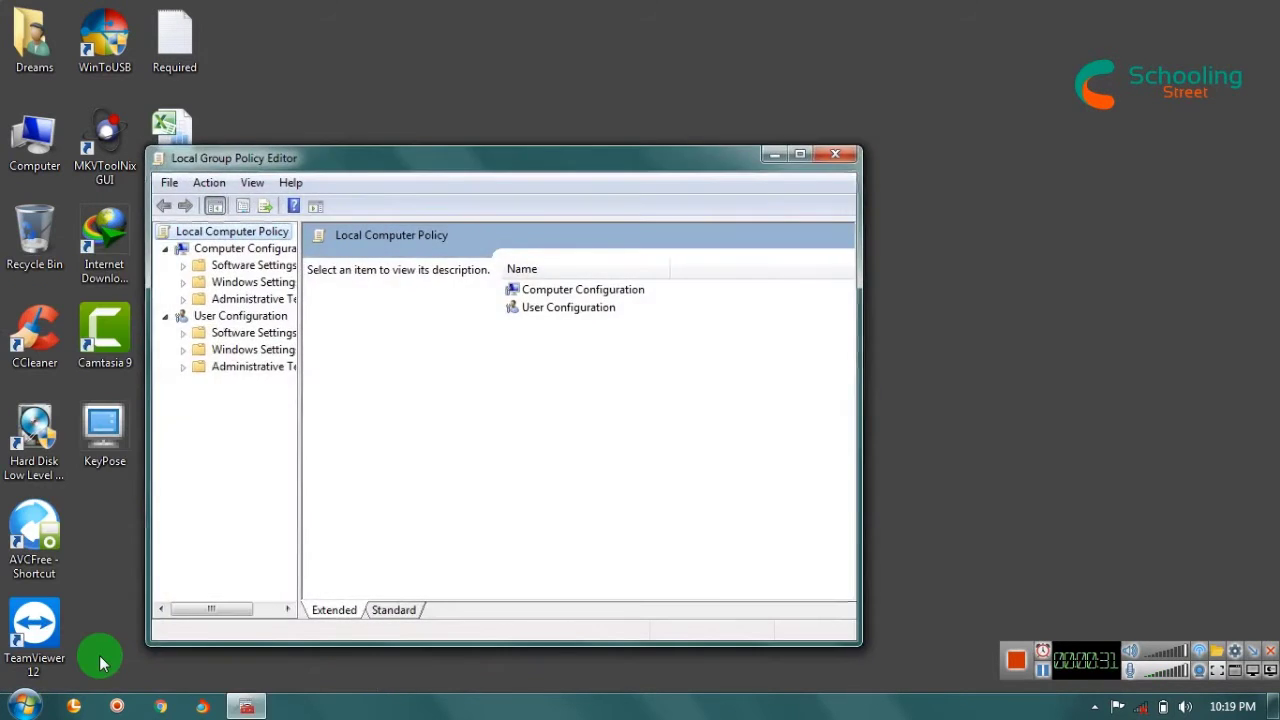
left_click(800, 158)
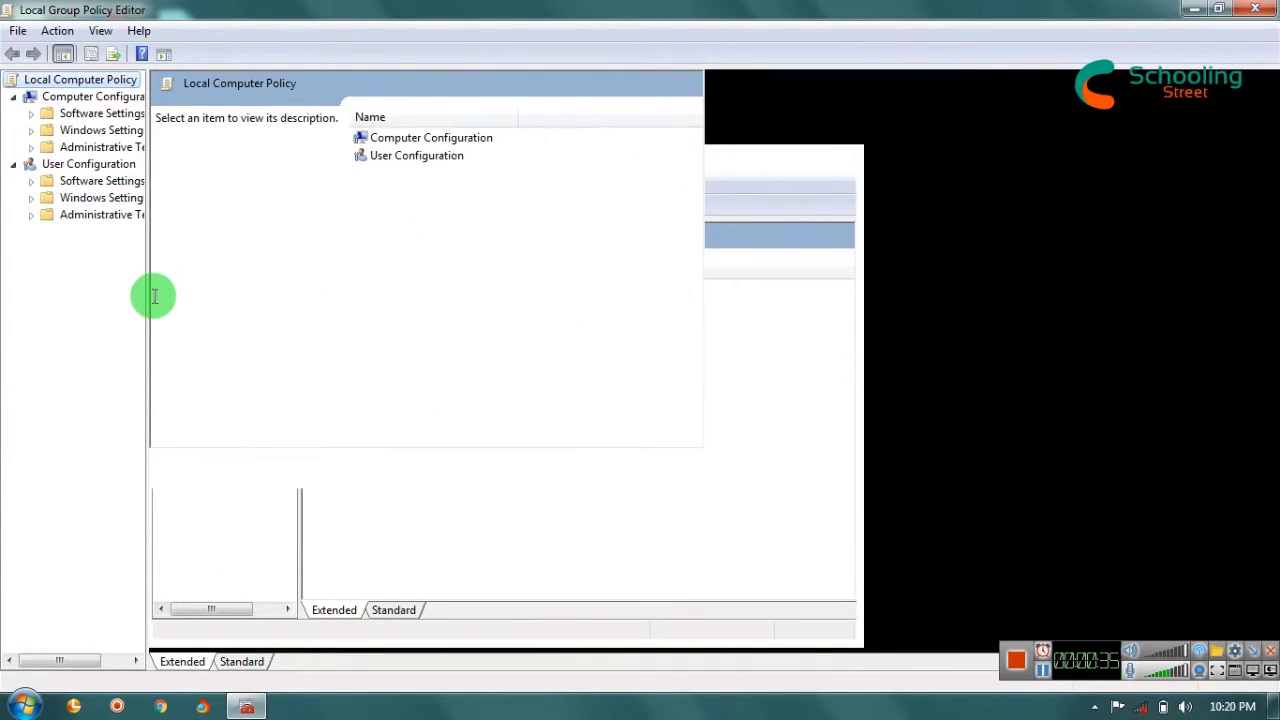
left_click_drag(147, 300, 260, 297)
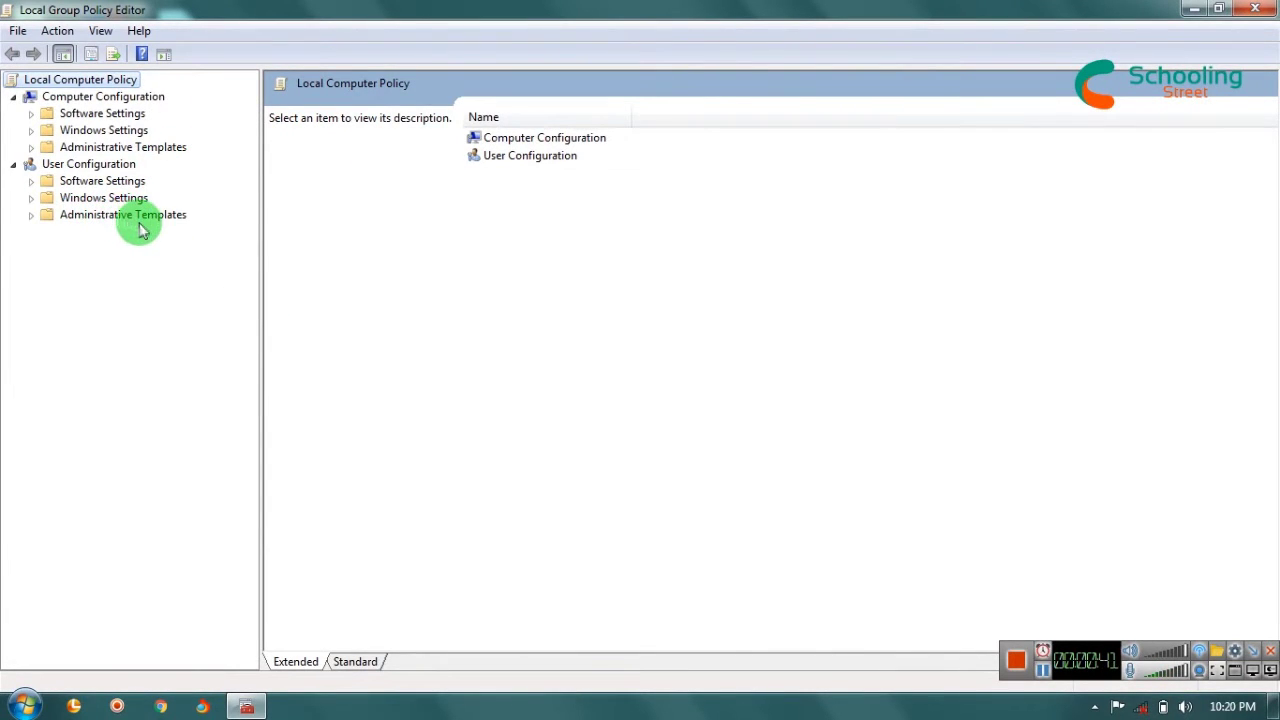
Step: Enable the "Remove Computer icon on the desktop" policy under User Configuration > Administrative Templates > Desktop, apply it and close the editor
left_click(107, 220)
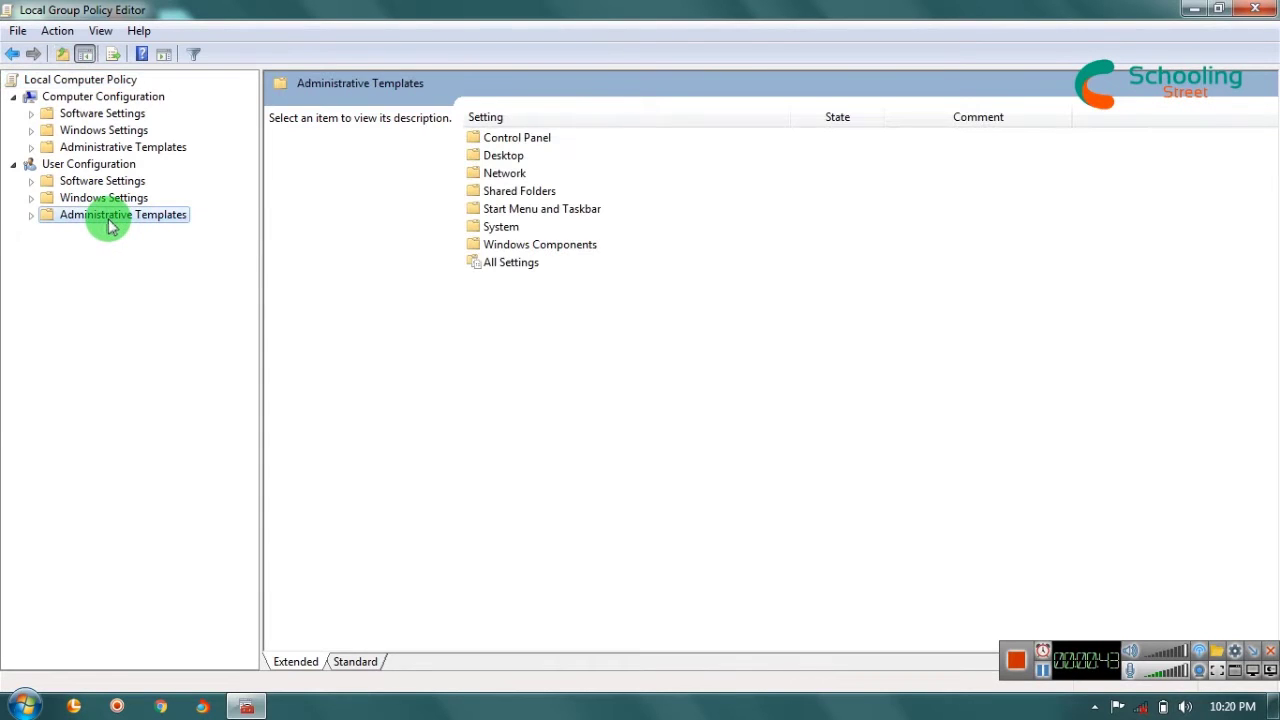
double_click(496, 160)
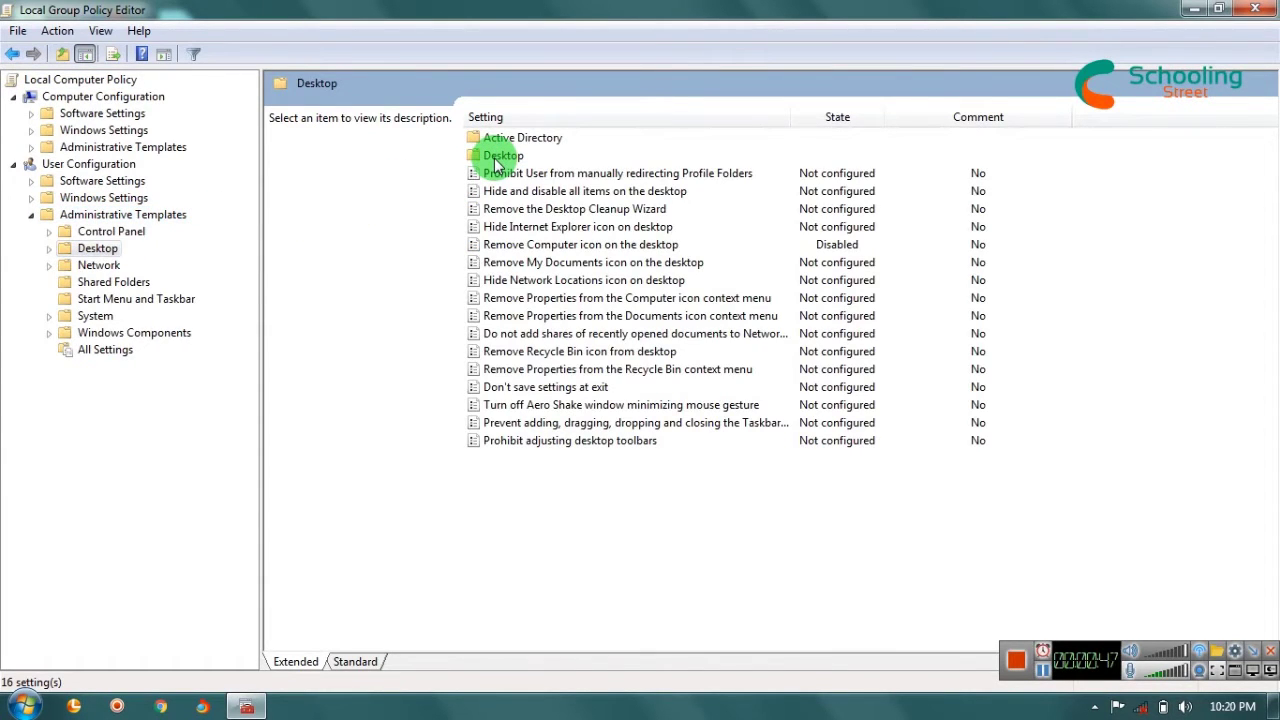
left_click(587, 250)
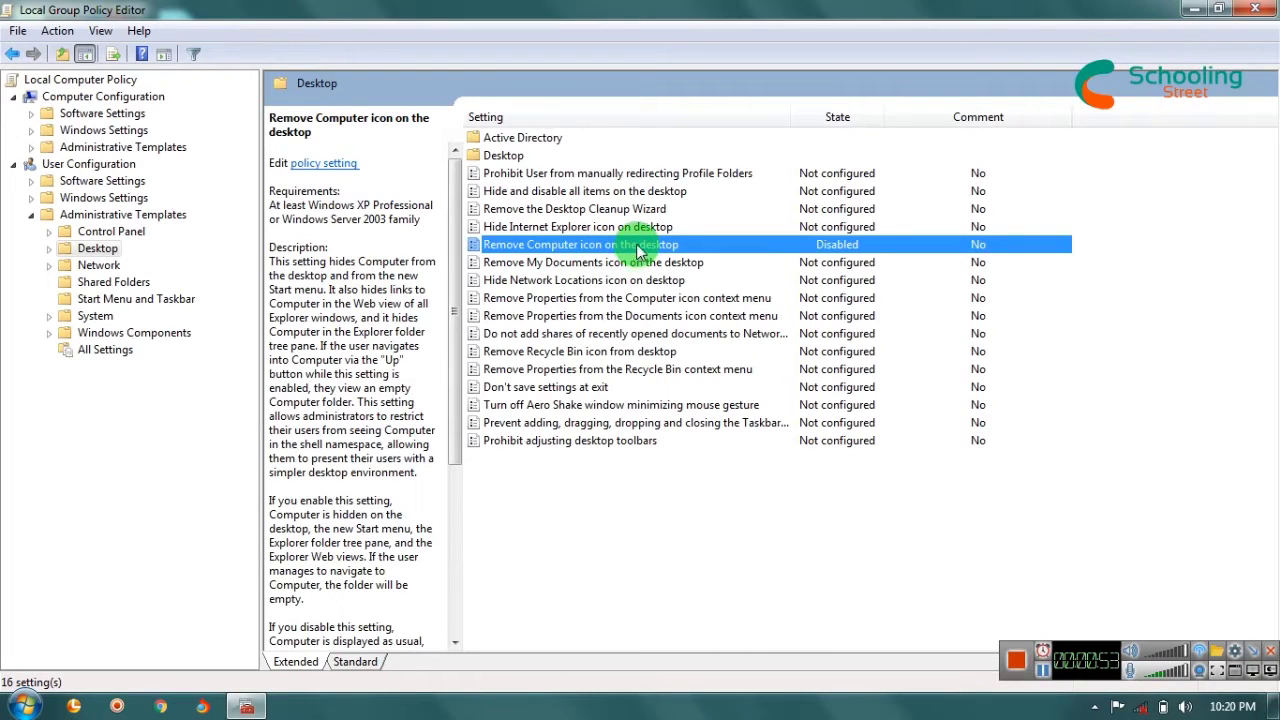
double_click(640, 249)
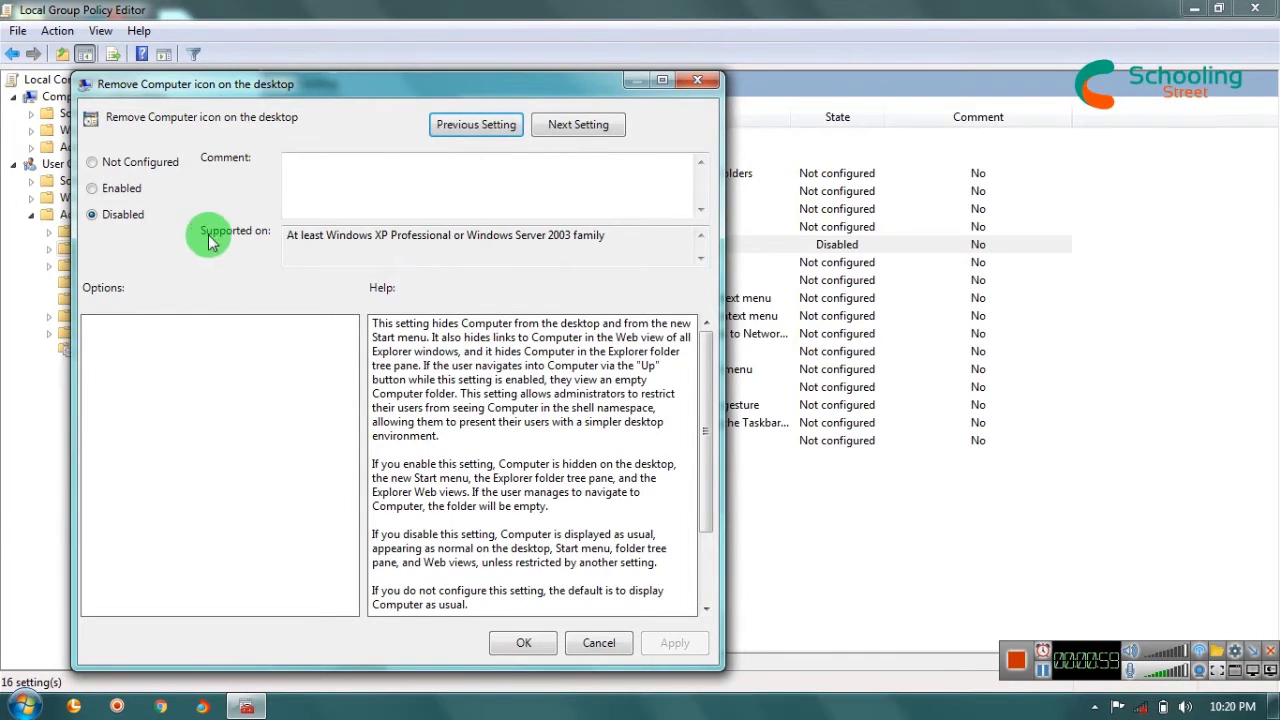
left_click(130, 195)
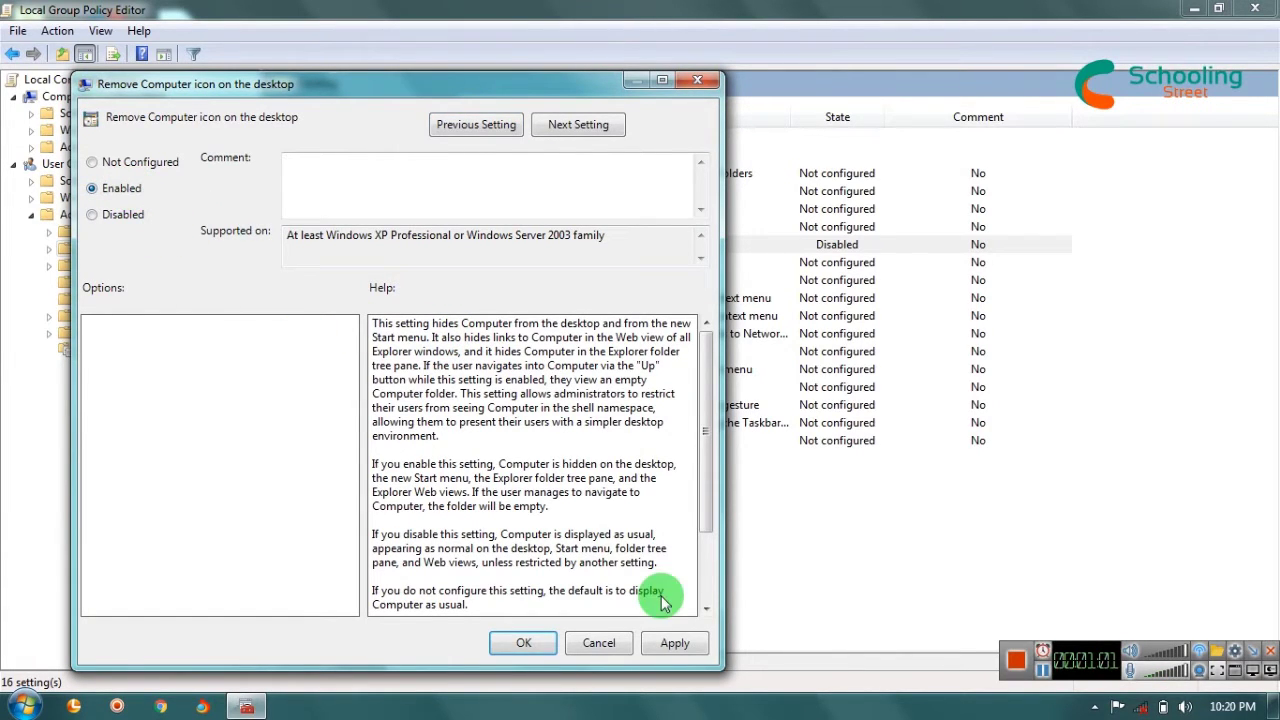
left_click(677, 643)
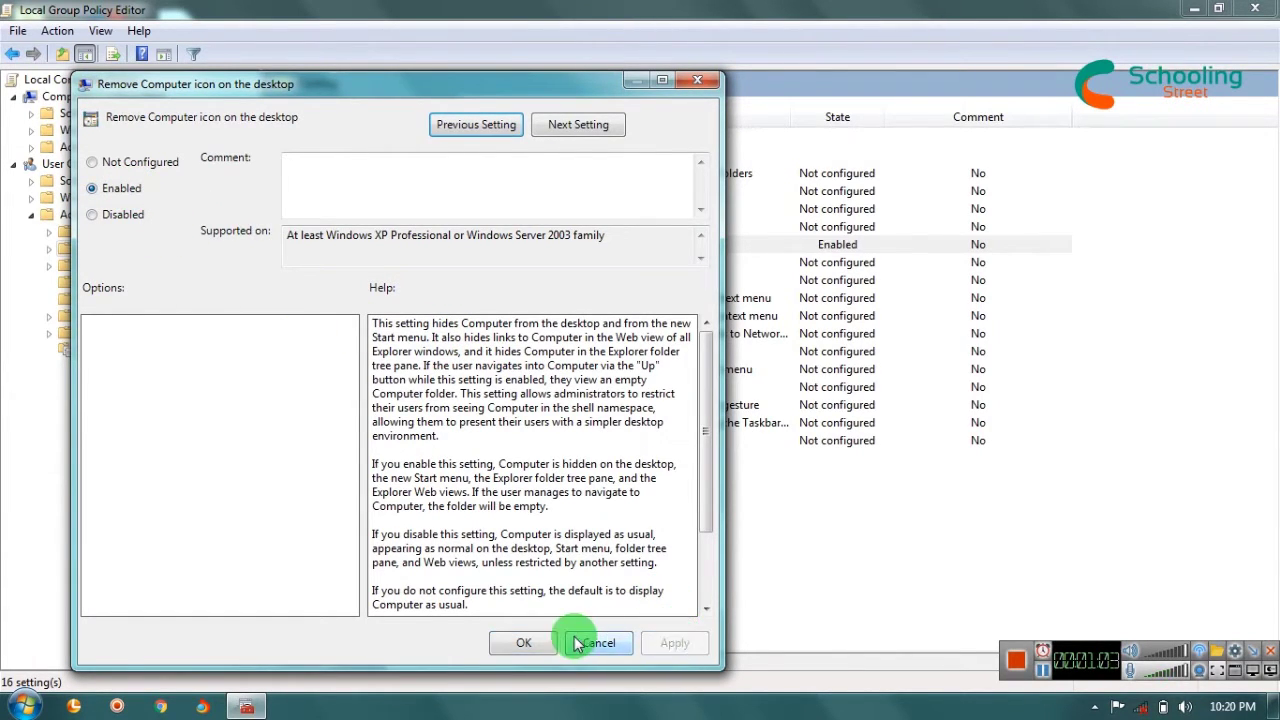
left_click(525, 643)
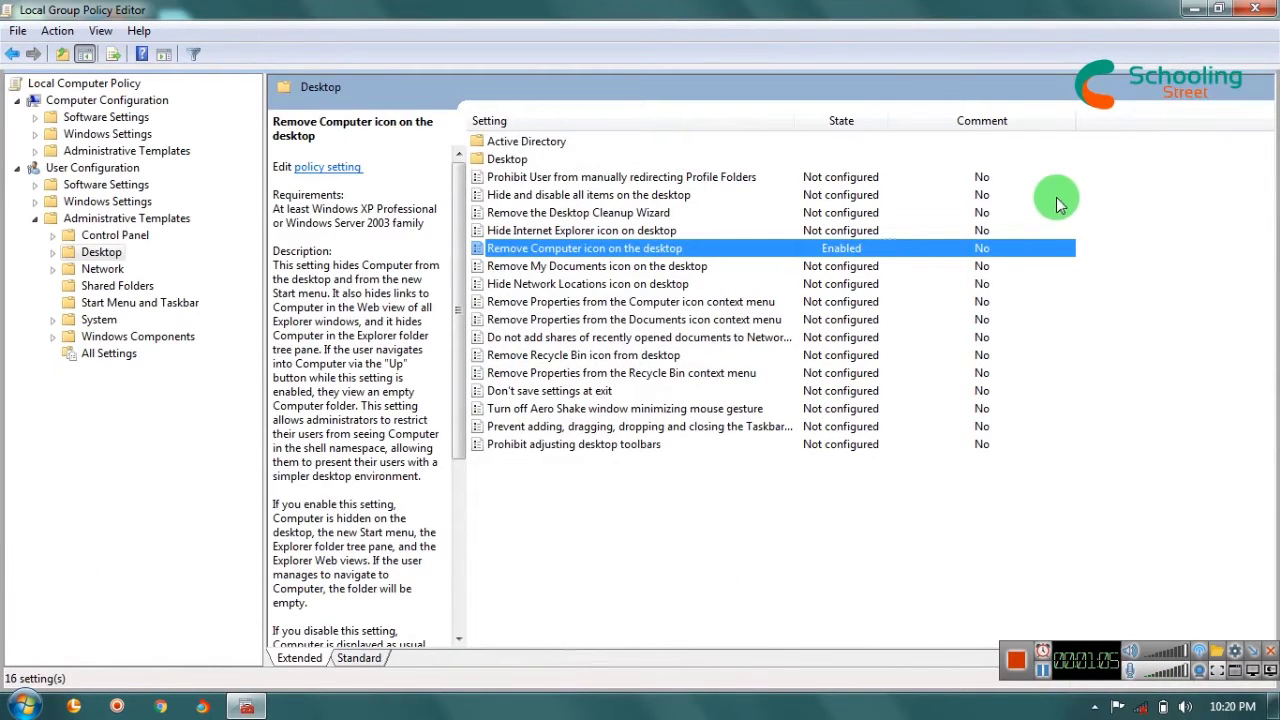
left_click(1248, 15)
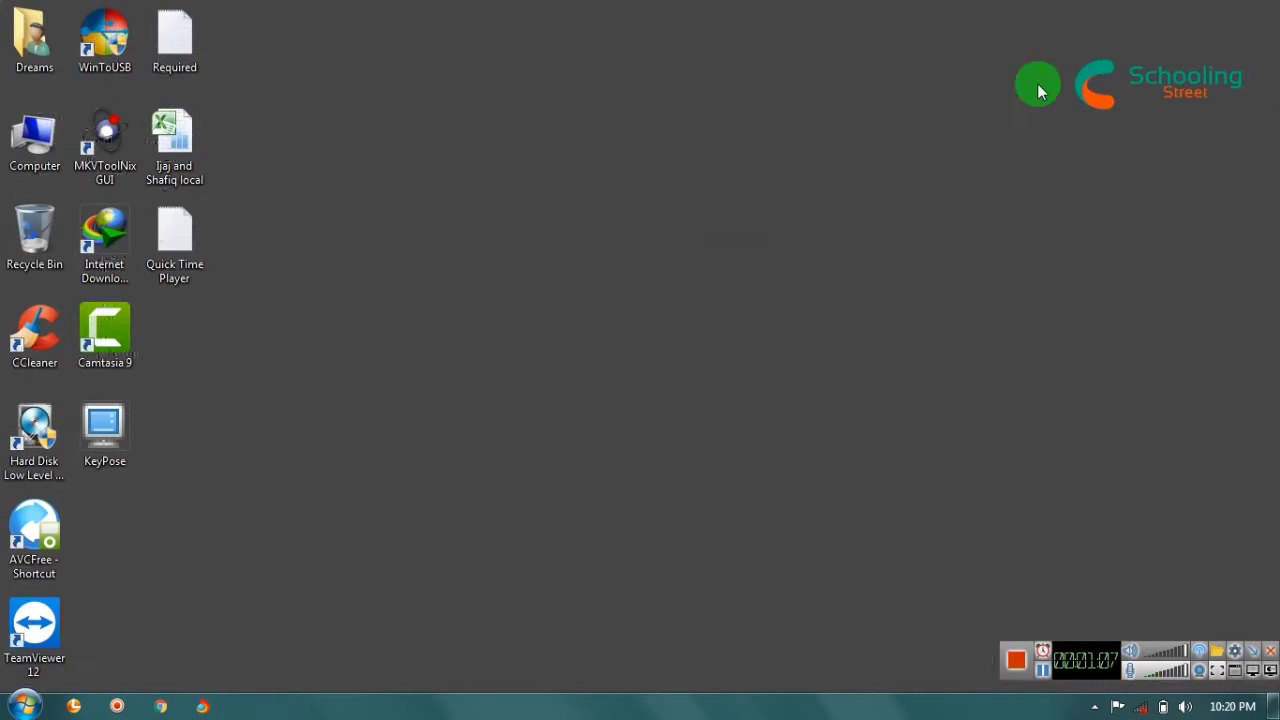
Step: Refresh the desktop and inspect the Computer window, including the XAMPP (D:), Green (E:) and Local Disk (C:) drives, and close it
right_click(563, 177)
left_click(597, 228)
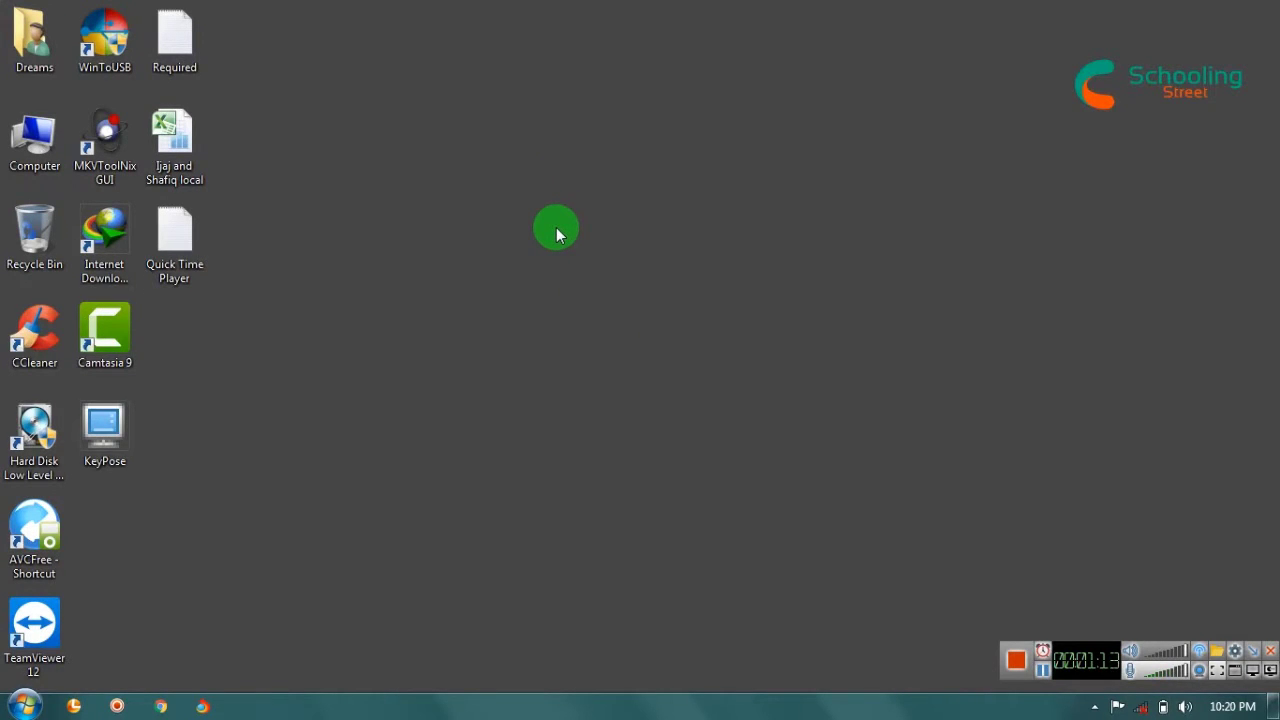
double_click(36, 138)
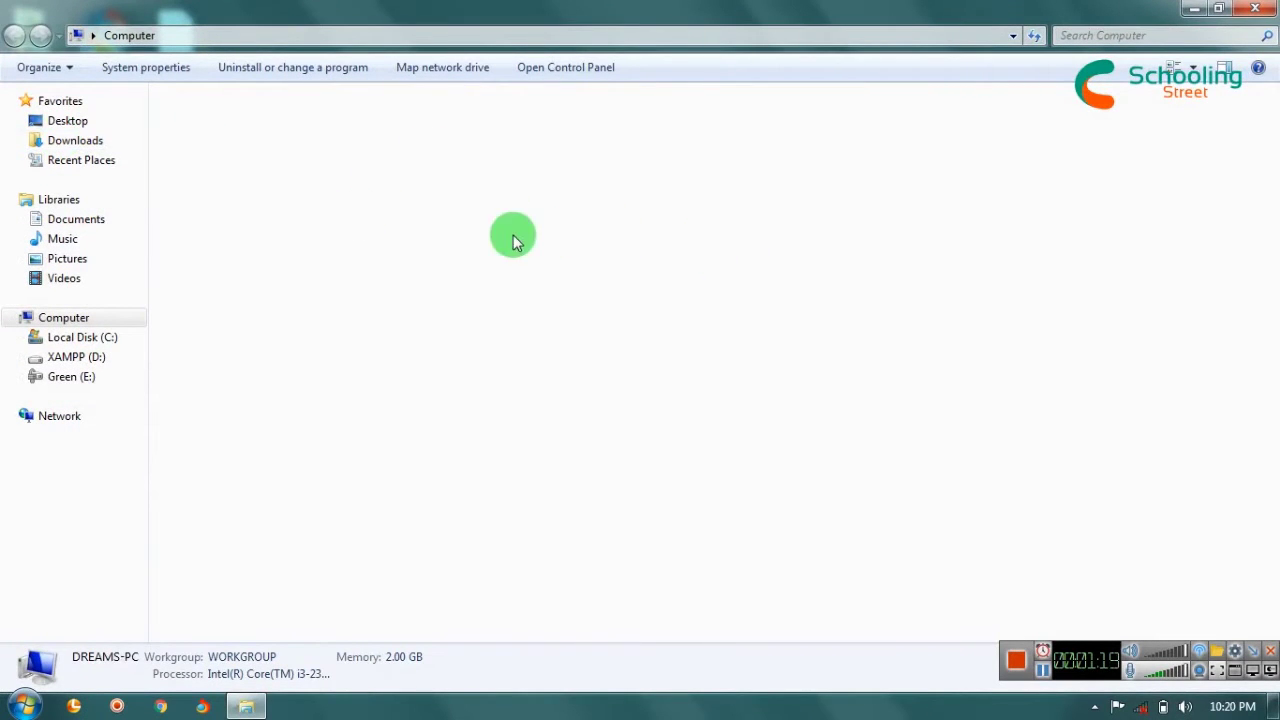
left_click(64, 362)
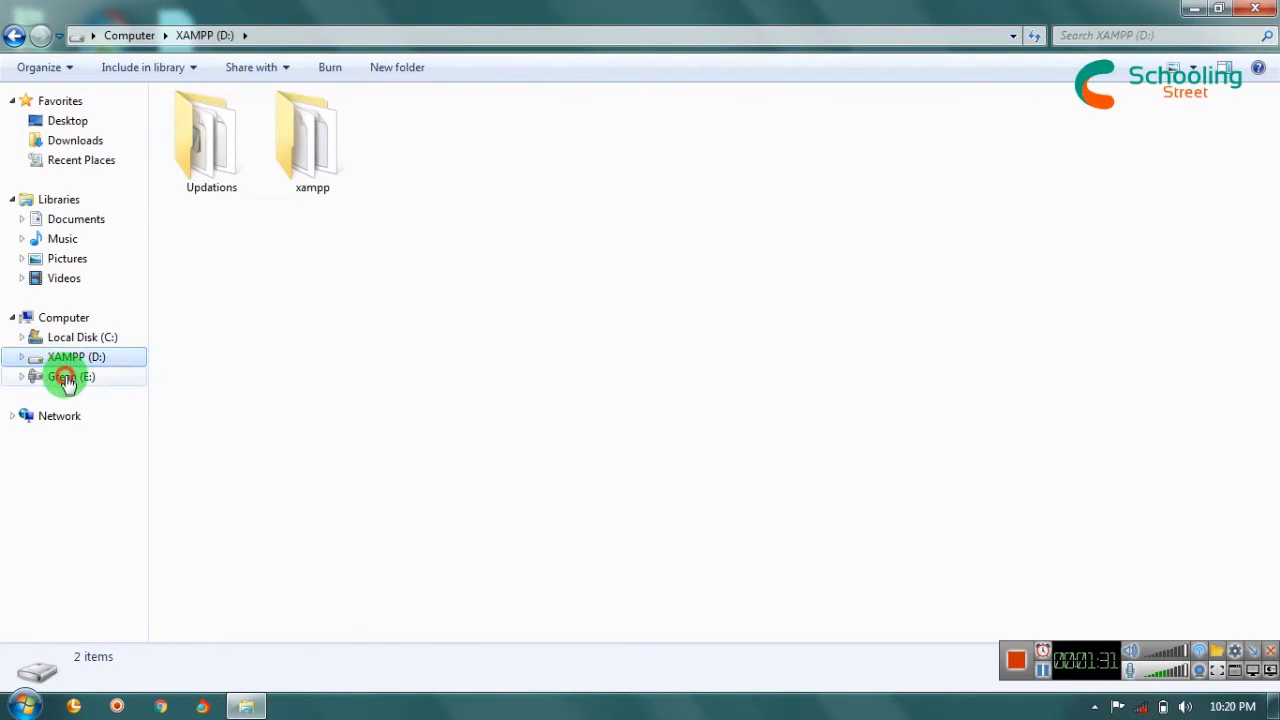
left_click(66, 375)
left_click(66, 358)
left_click(64, 337)
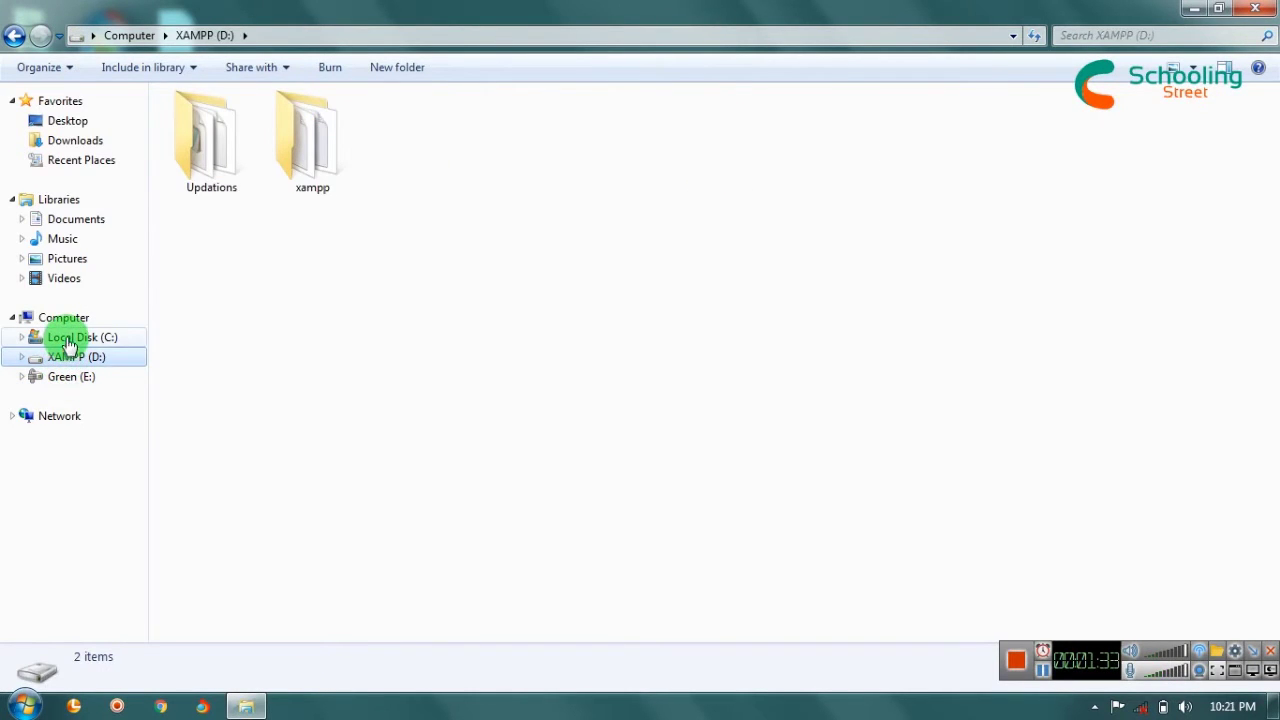
left_click(1255, 8)
Step: Refresh the desktop and reopen the Computer window to check whether its drives are displayed, and close it
right_click(553, 227)
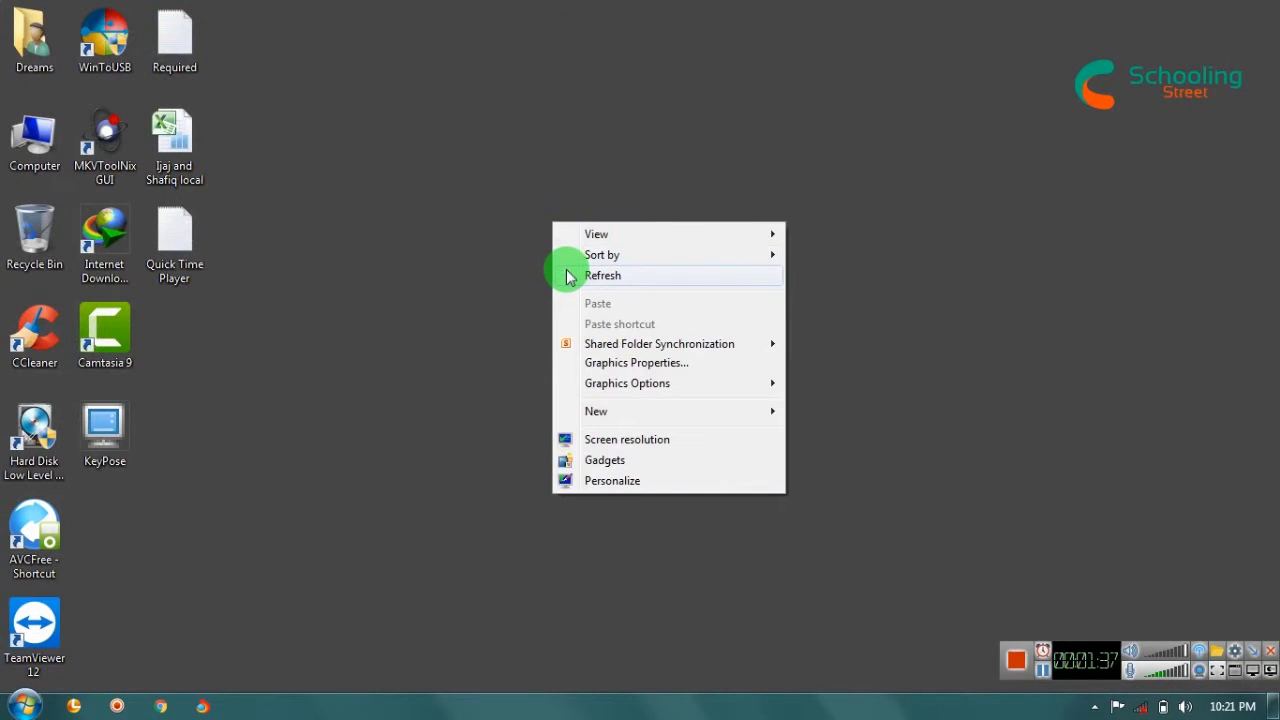
left_click(566, 272)
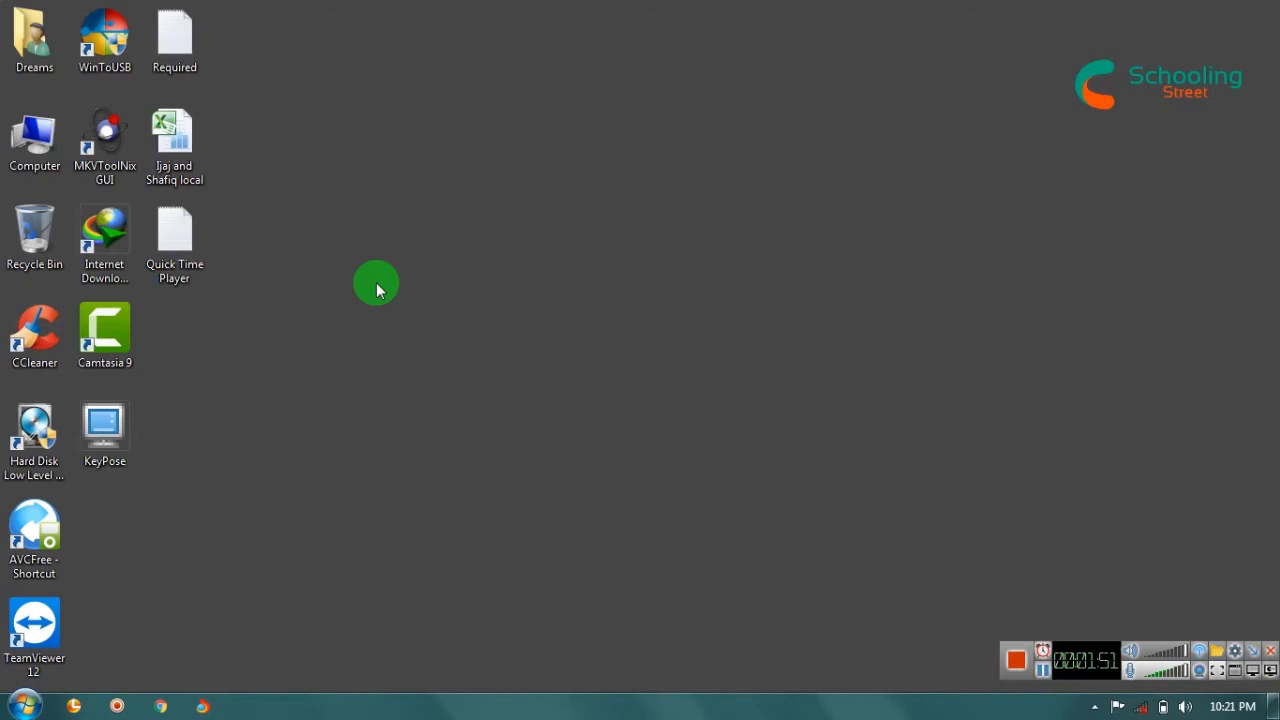
key("super+e")
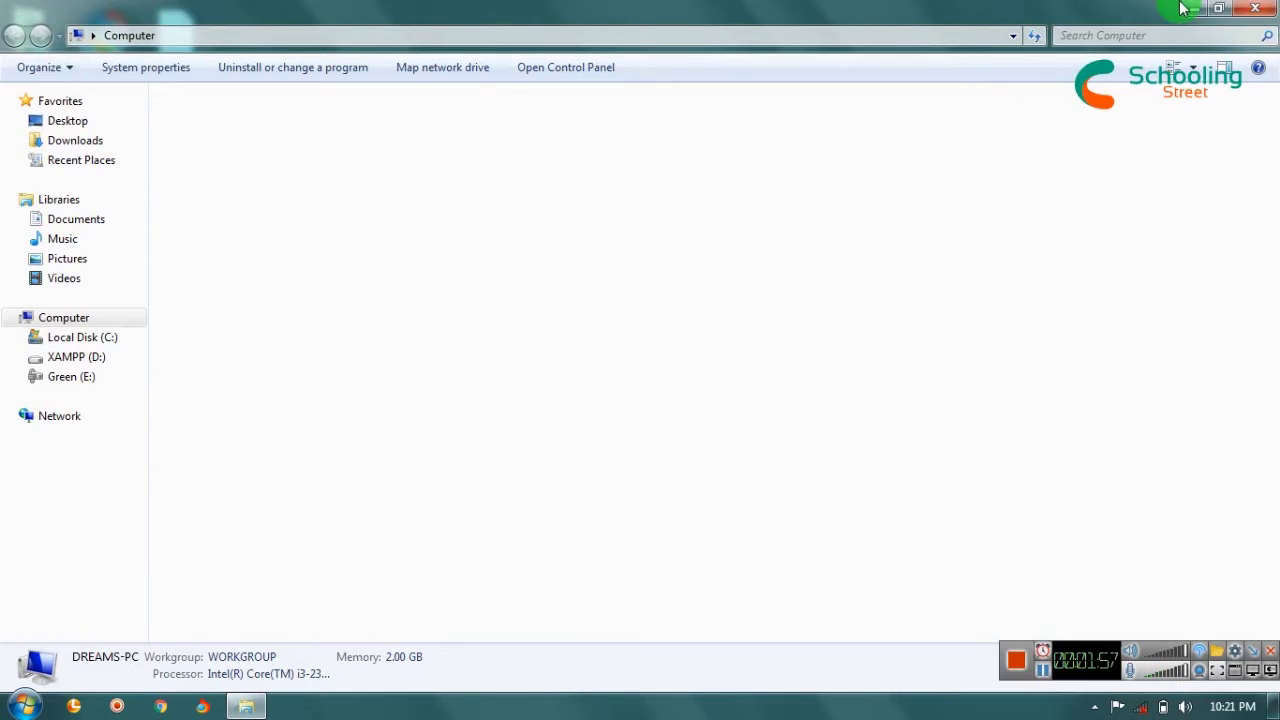
left_click(1252, 8)
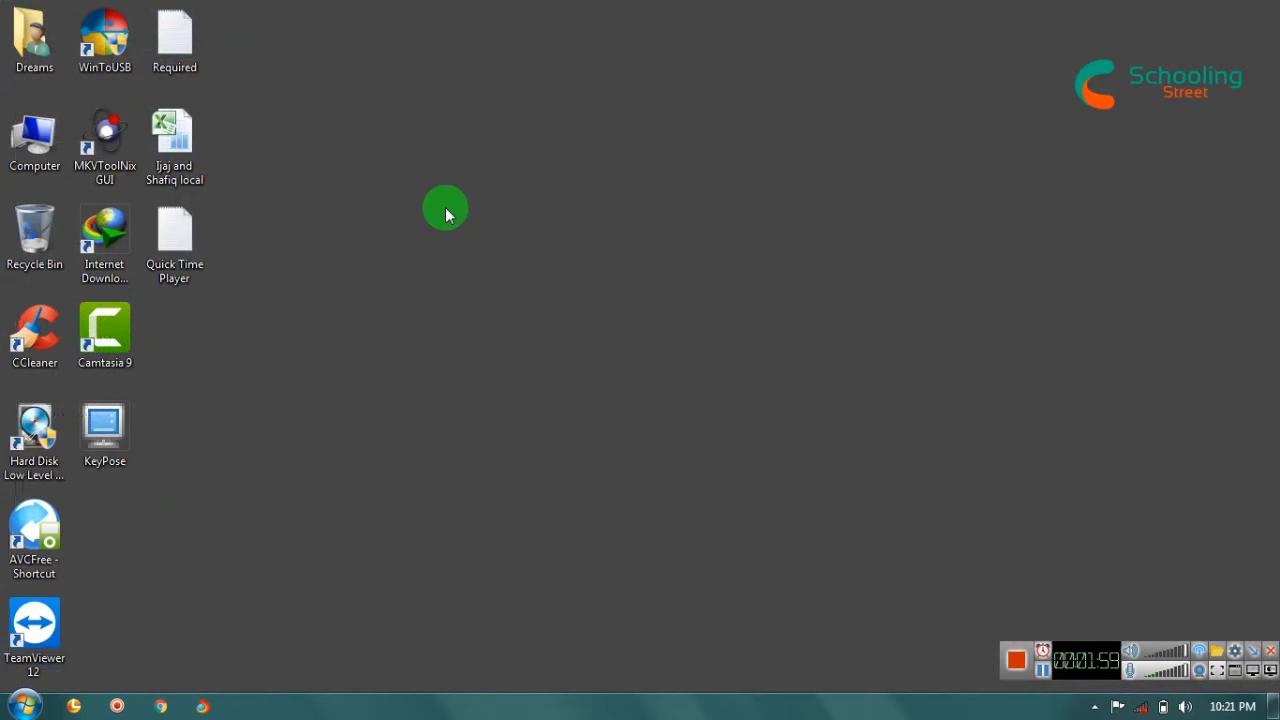
Step: Refresh the desktop and check in a new Computer window whether XAMPP (D:) and Green (E:) can still be opened
right_click(446, 209)
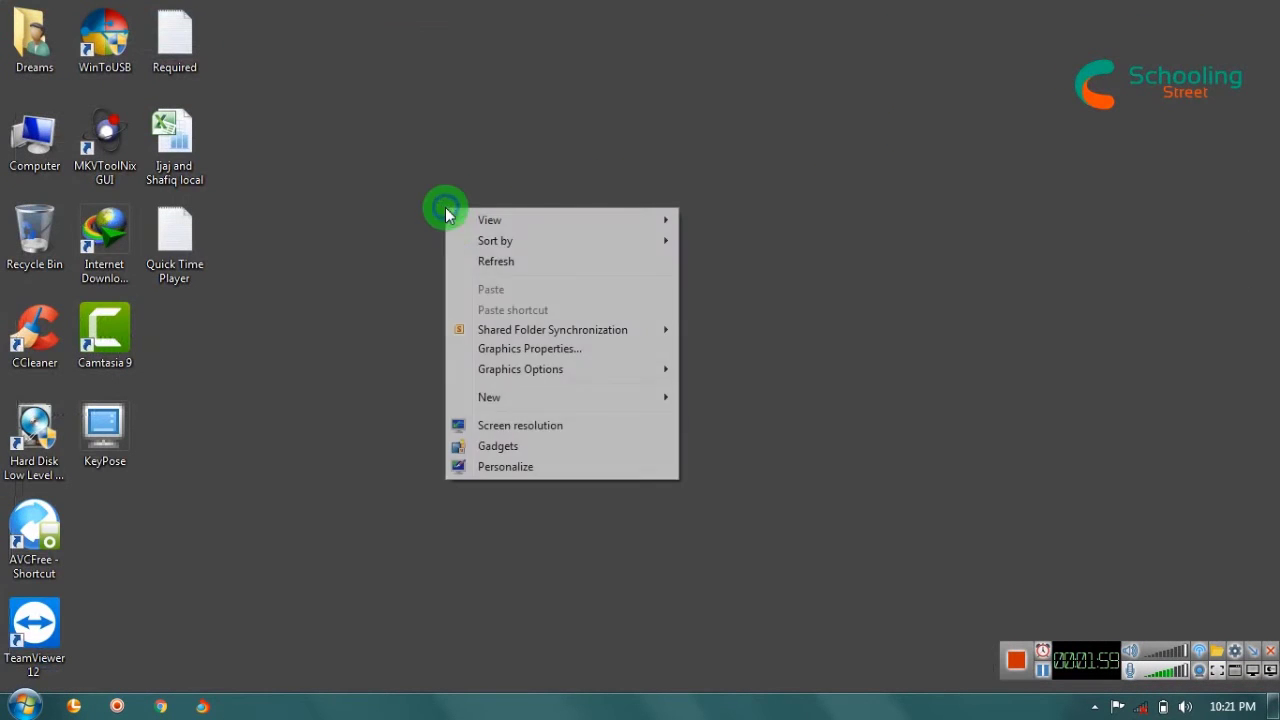
left_click(474, 258)
key("super+e")
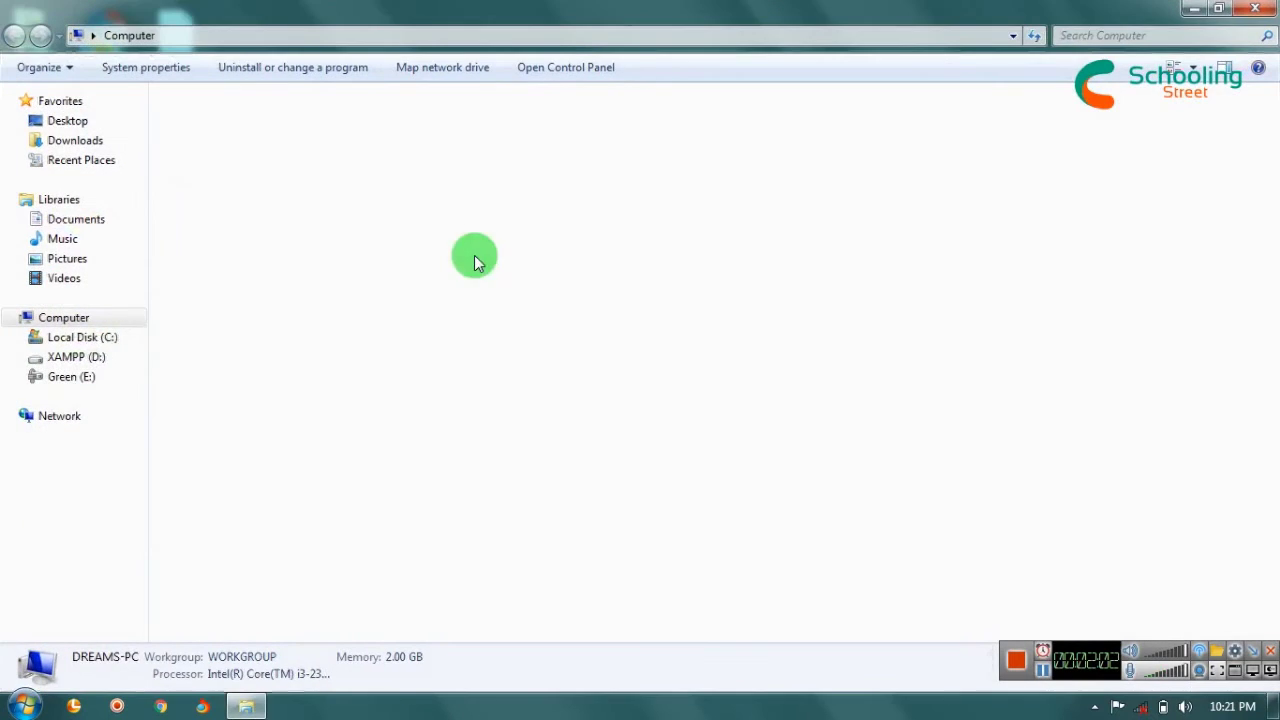
left_click(80, 358)
left_click(80, 378)
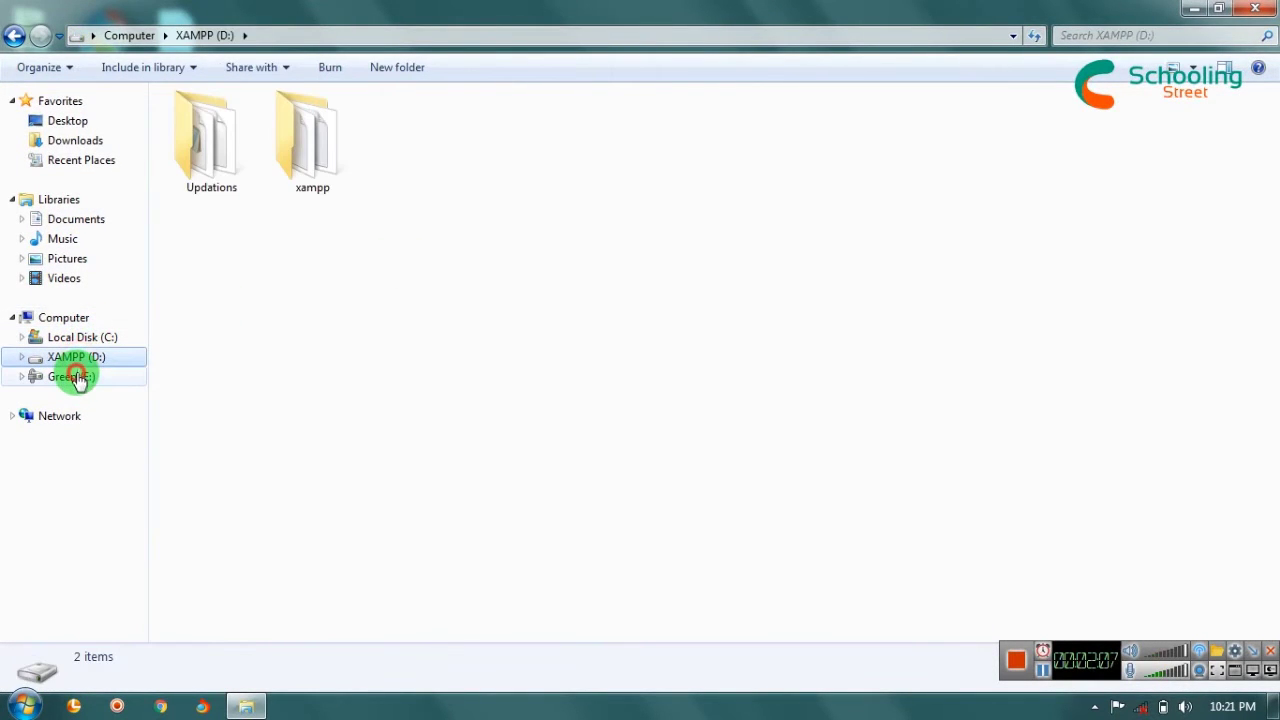
left_click(1268, 9)
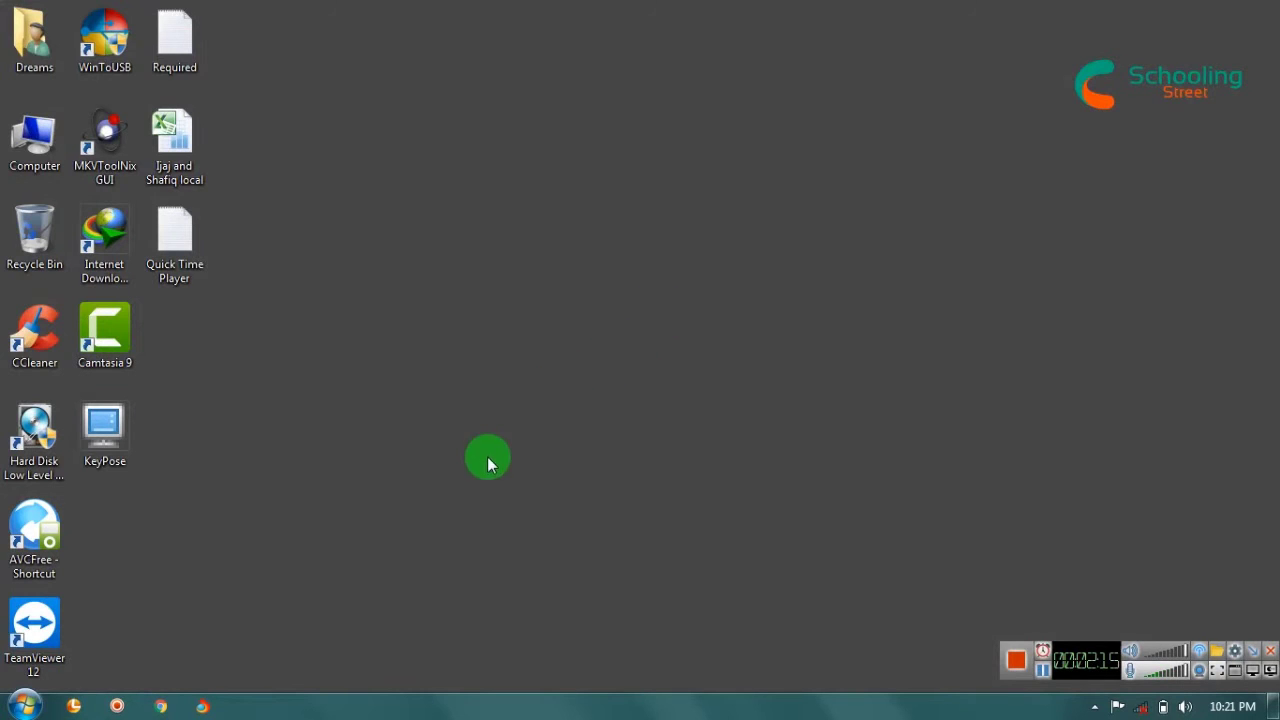
Step: Restart the computer
left_click(32, 709)
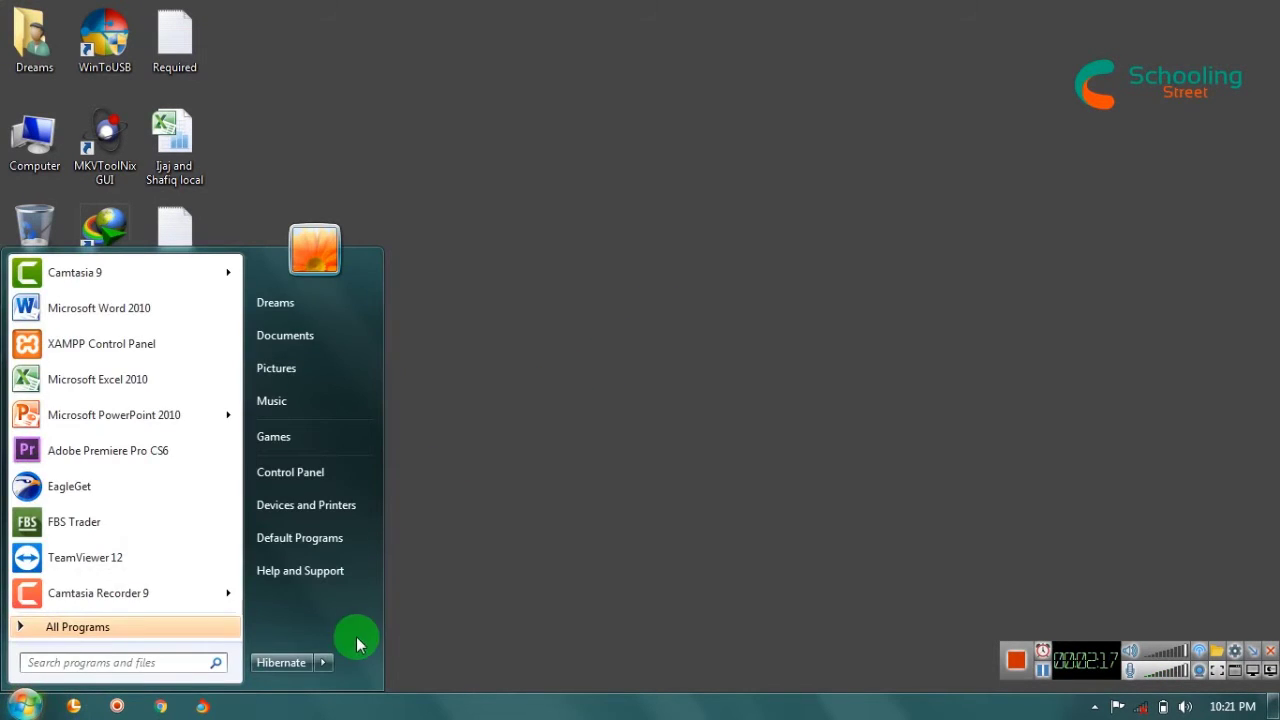
left_click(326, 663)
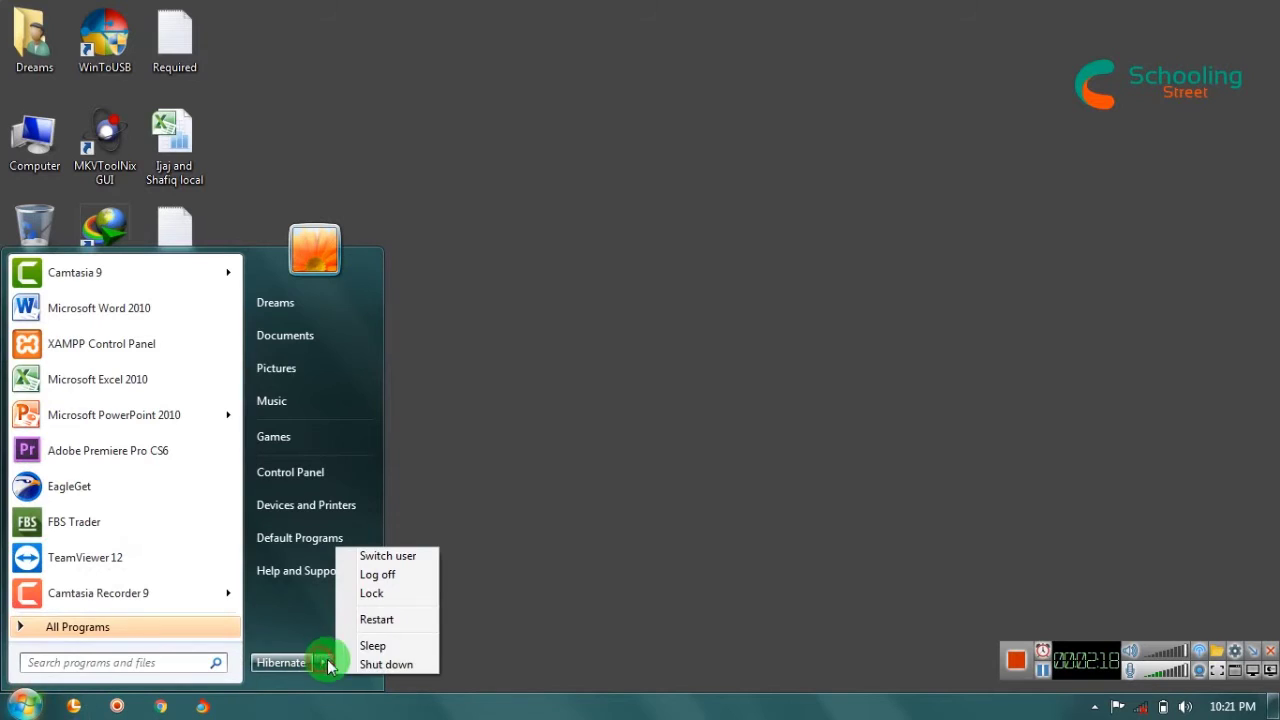
left_click(378, 619)
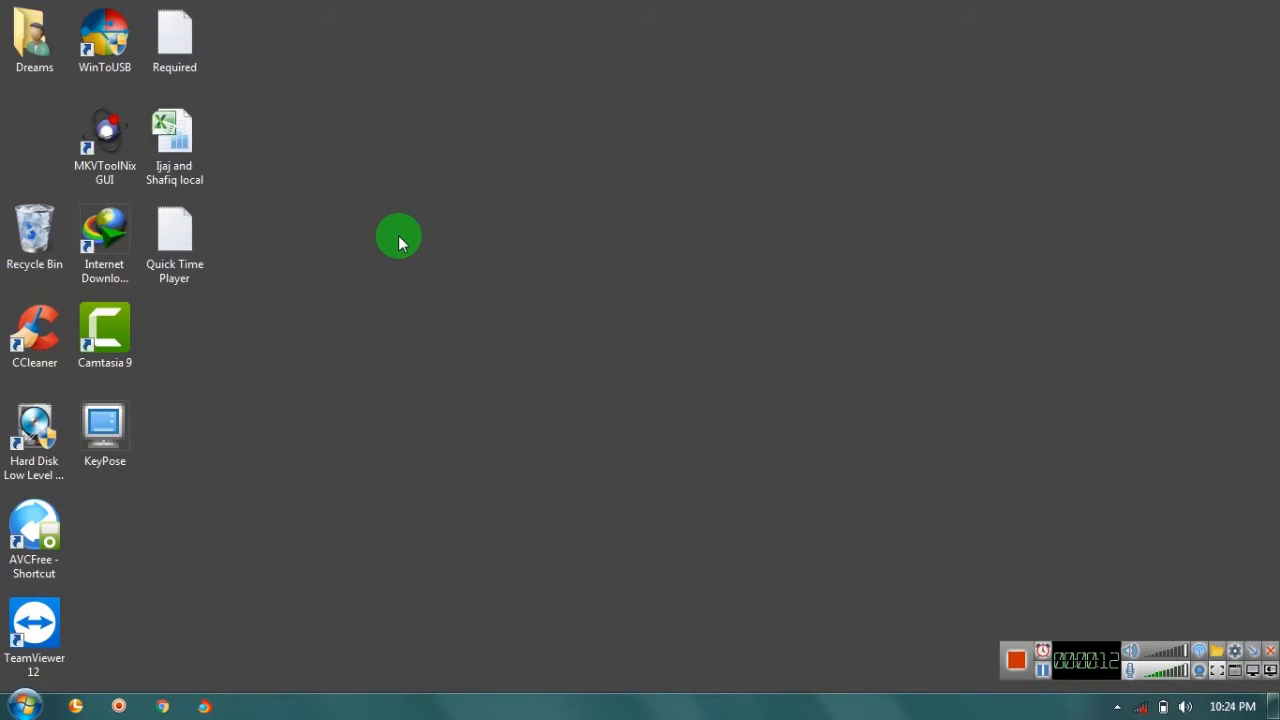
Step: After the restart, check the maximized Computer window for drives, close it and refresh the desktop to check its icons
key("super+e")
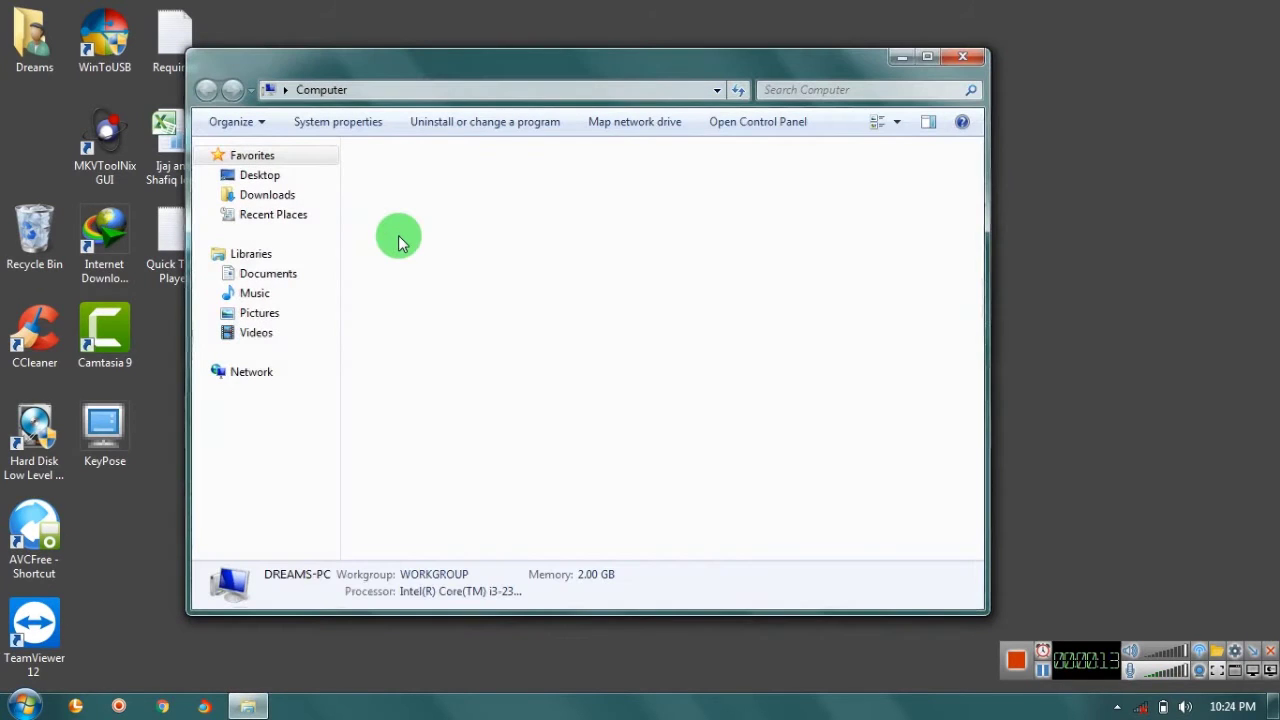
left_click(928, 56)
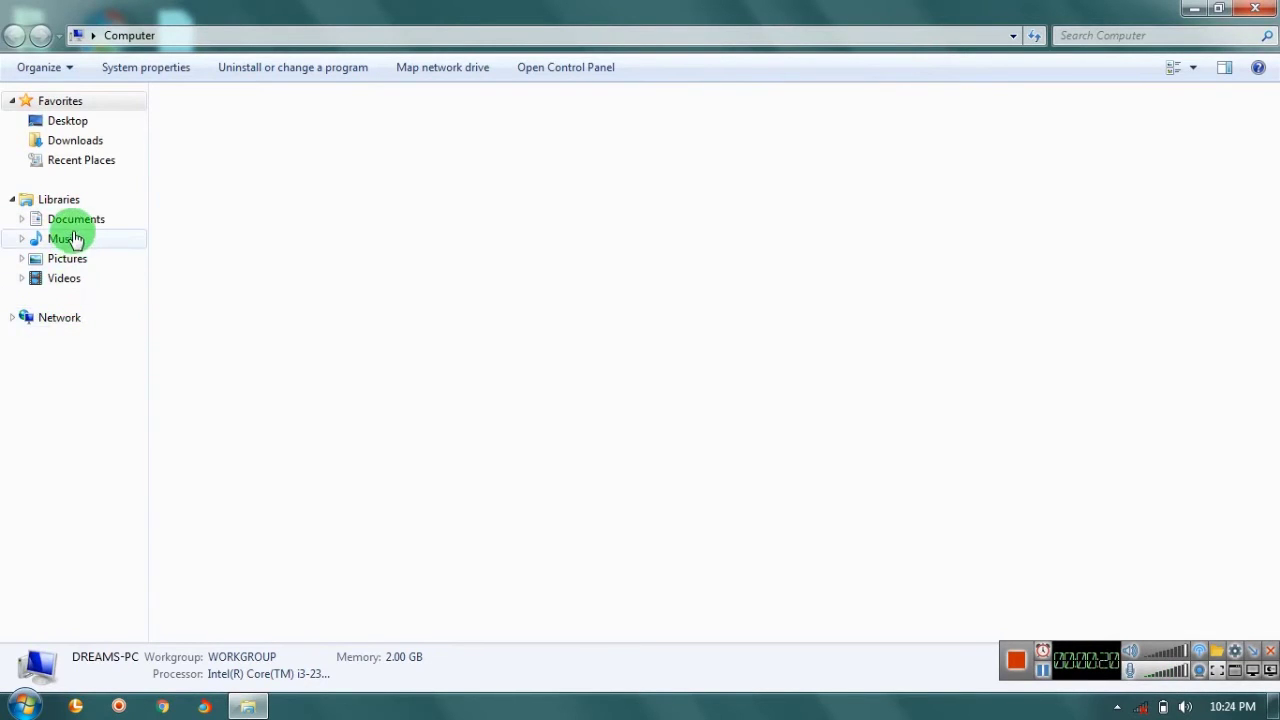
left_click(1254, 10)
right_click(489, 209)
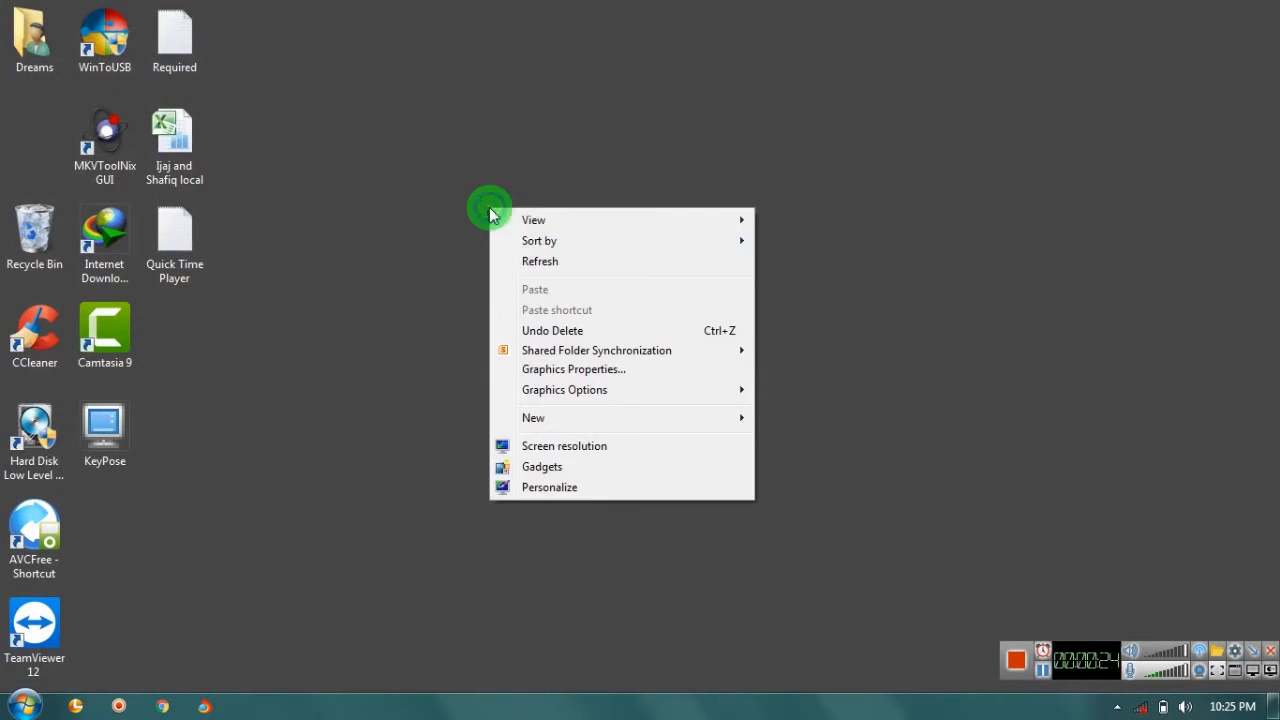
left_click(523, 261)
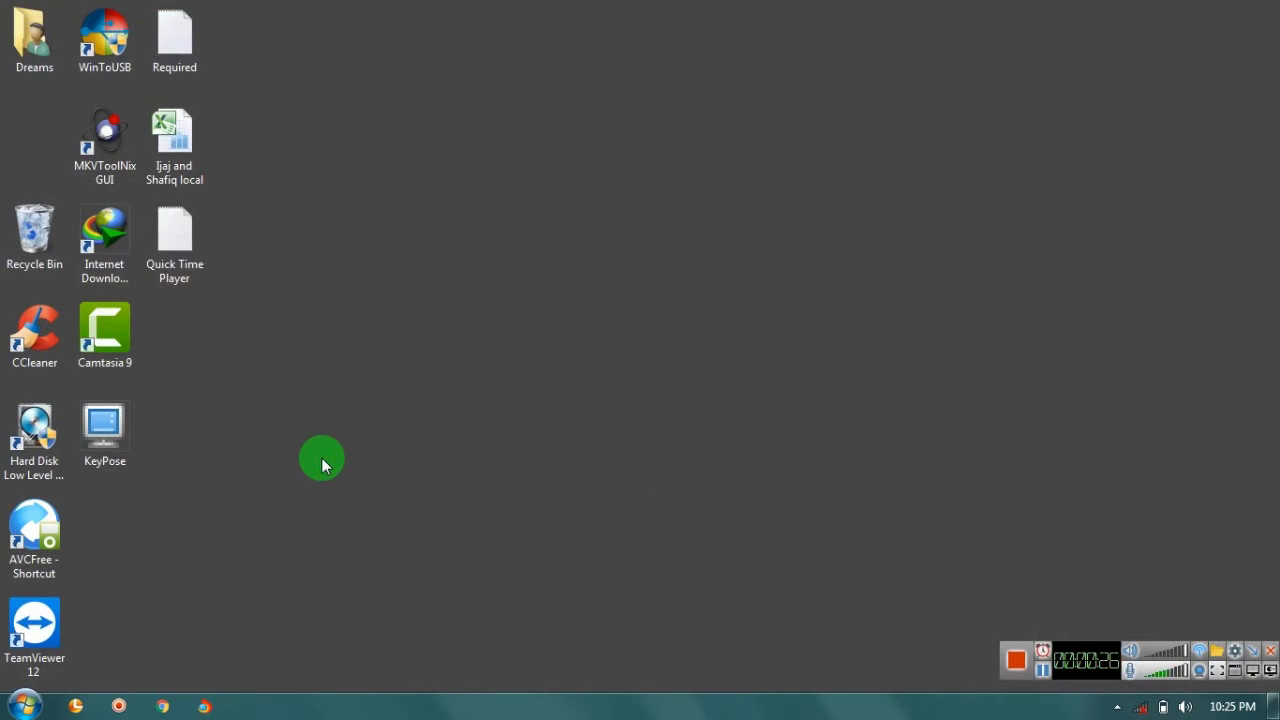
Step: Open the Local Group Policy Editor with gpedit.msc and maximize its window
left_click(24, 705)
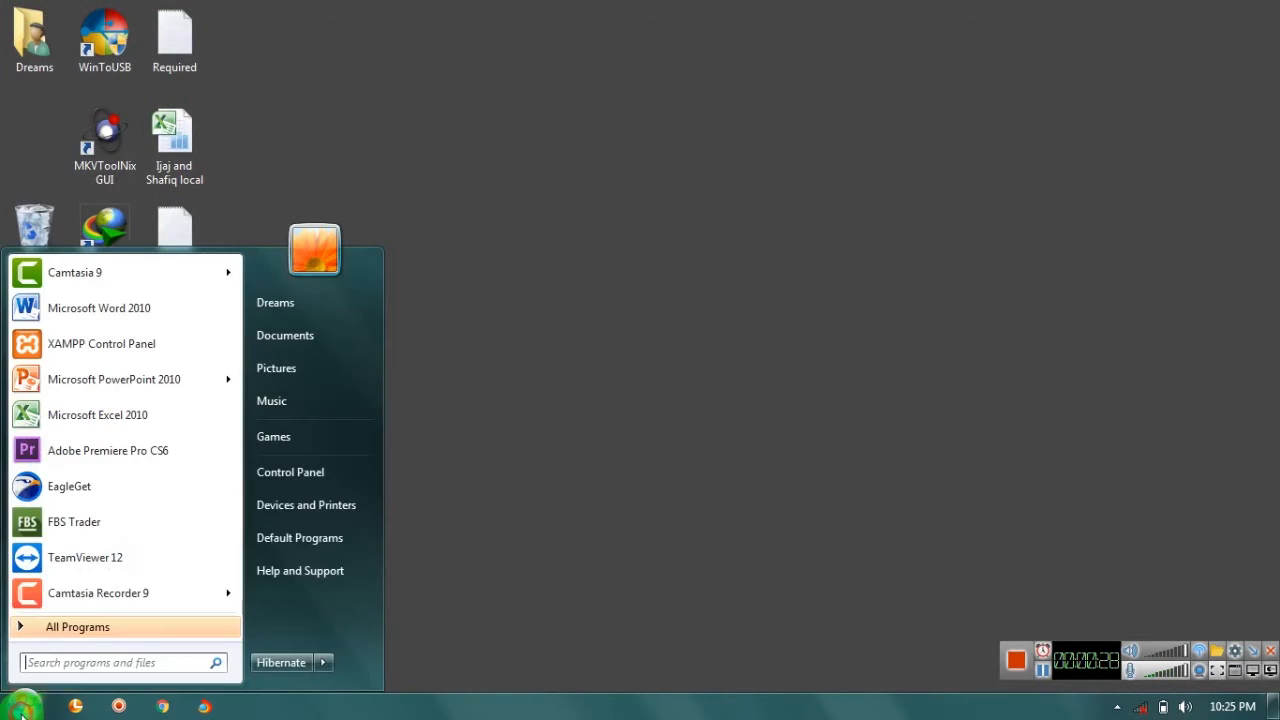
left_click(96, 663)
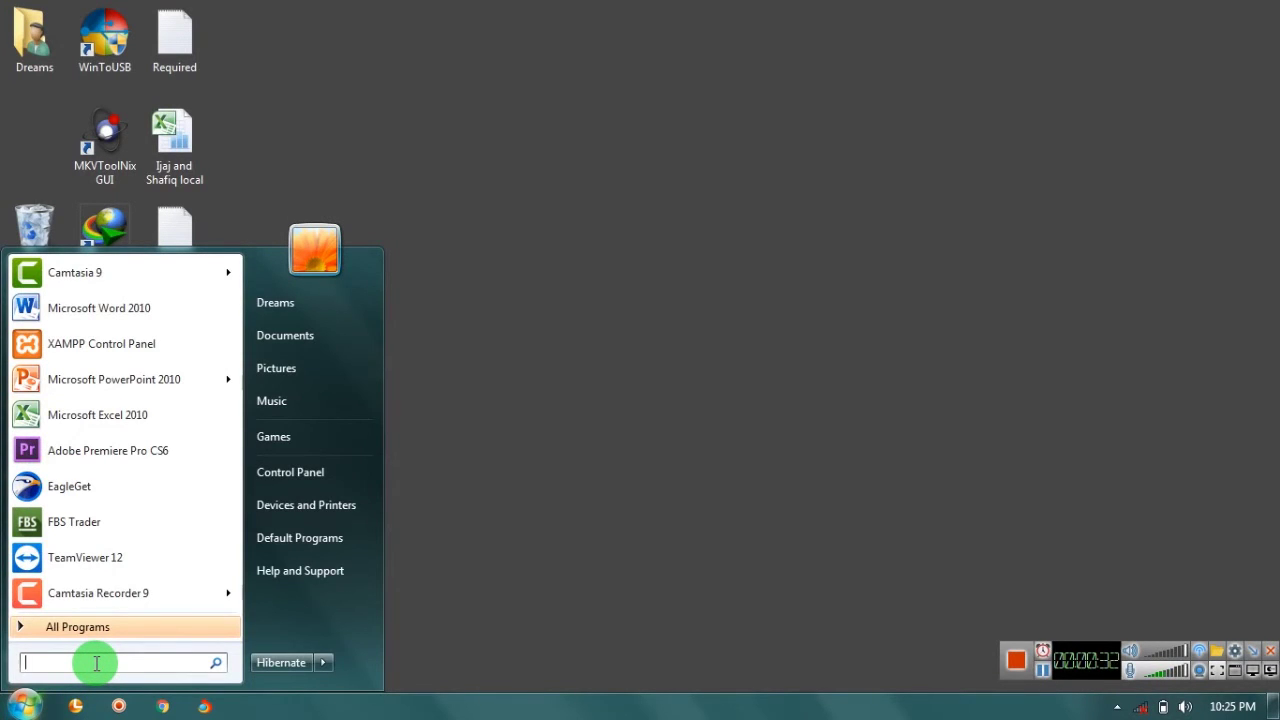
type("gpedit")
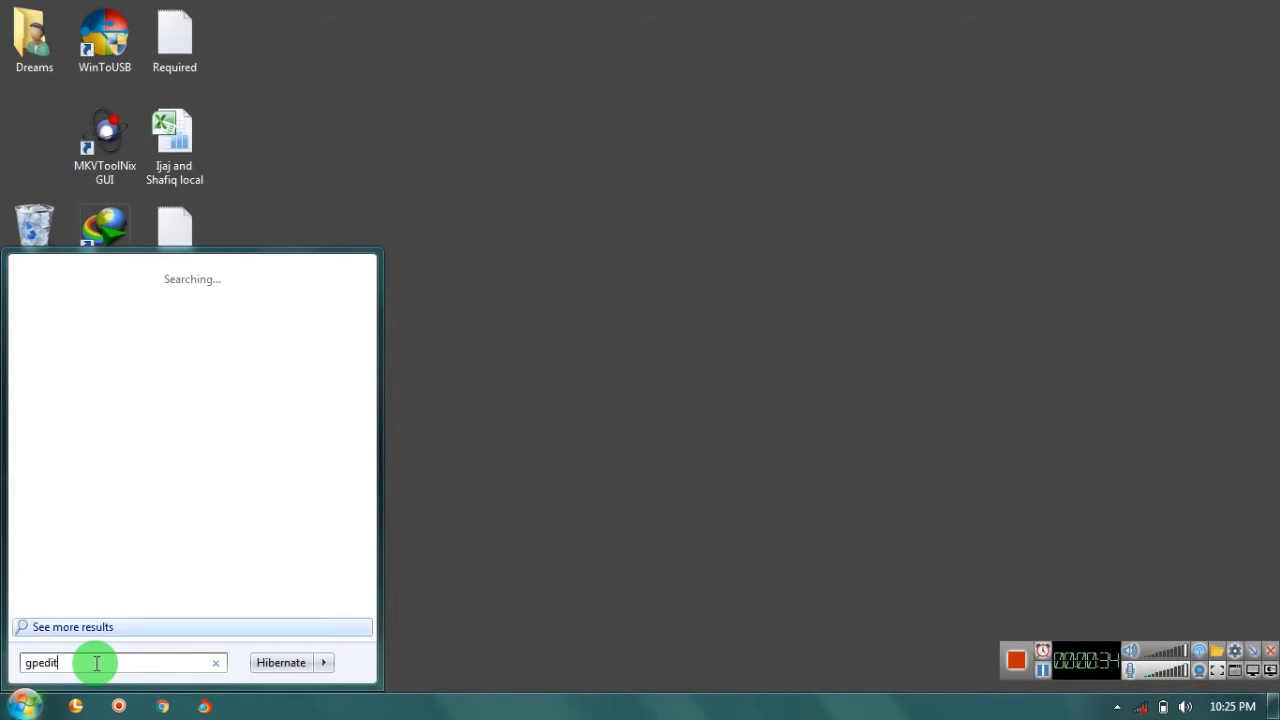
type(".ms")
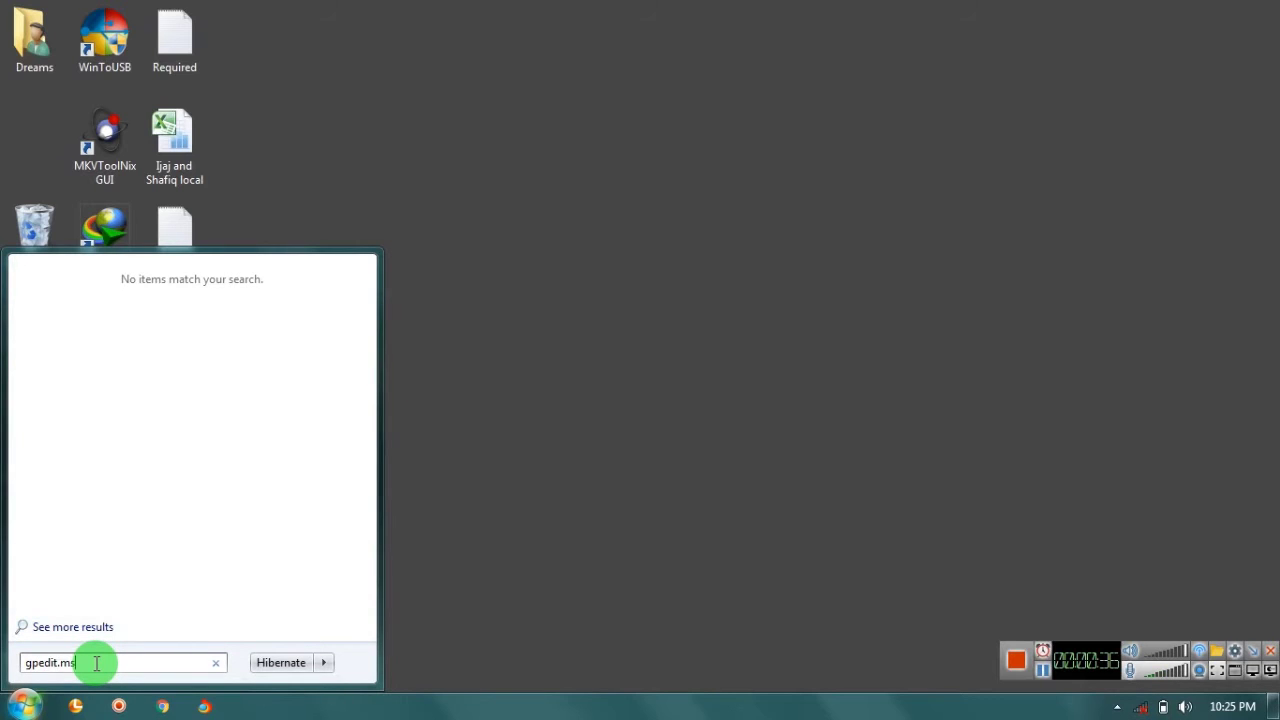
type("c")
key("Return")
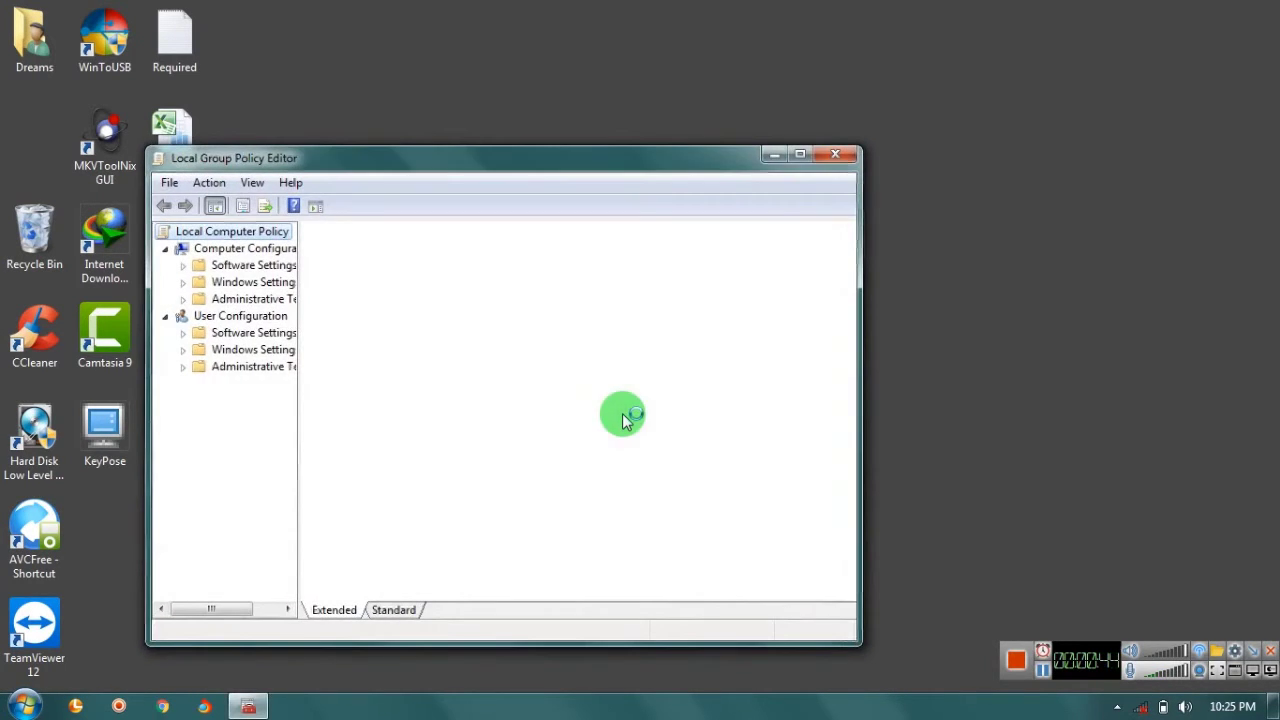
left_click(800, 156)
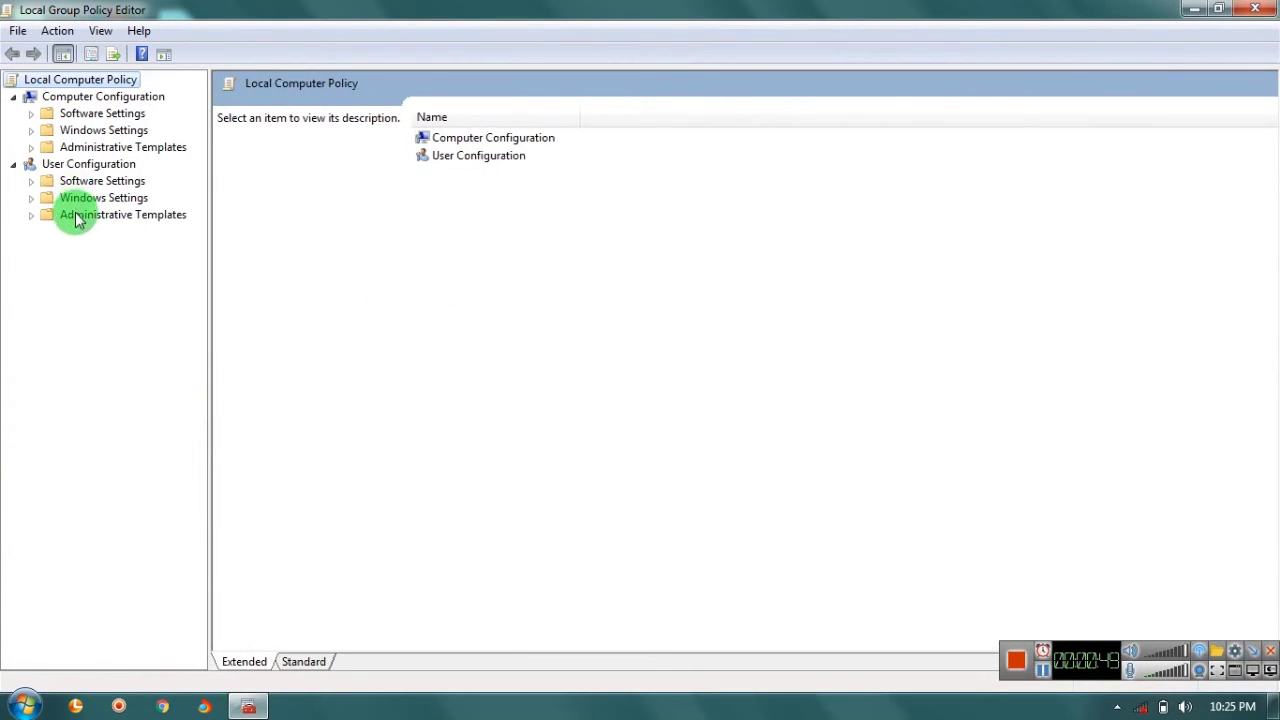
Step: Open the Desktop policy folder in Administrative Templates under User Configuration
left_click(78, 218)
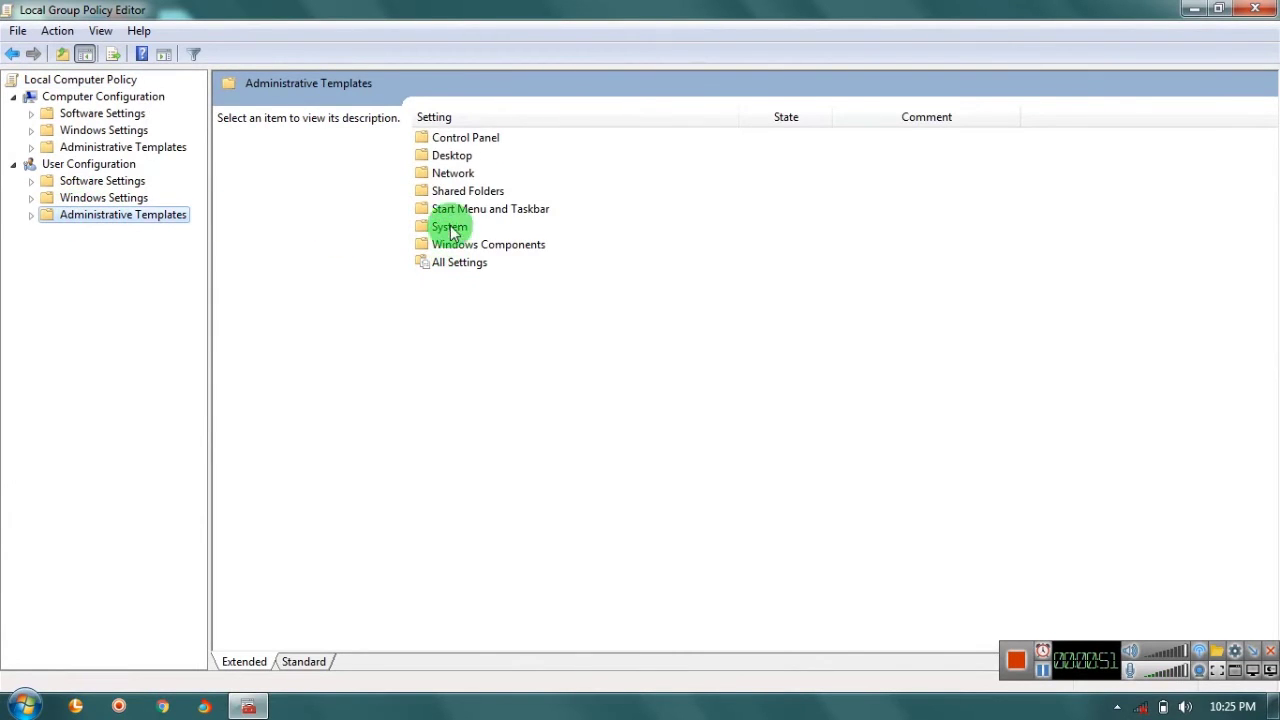
left_click(452, 160)
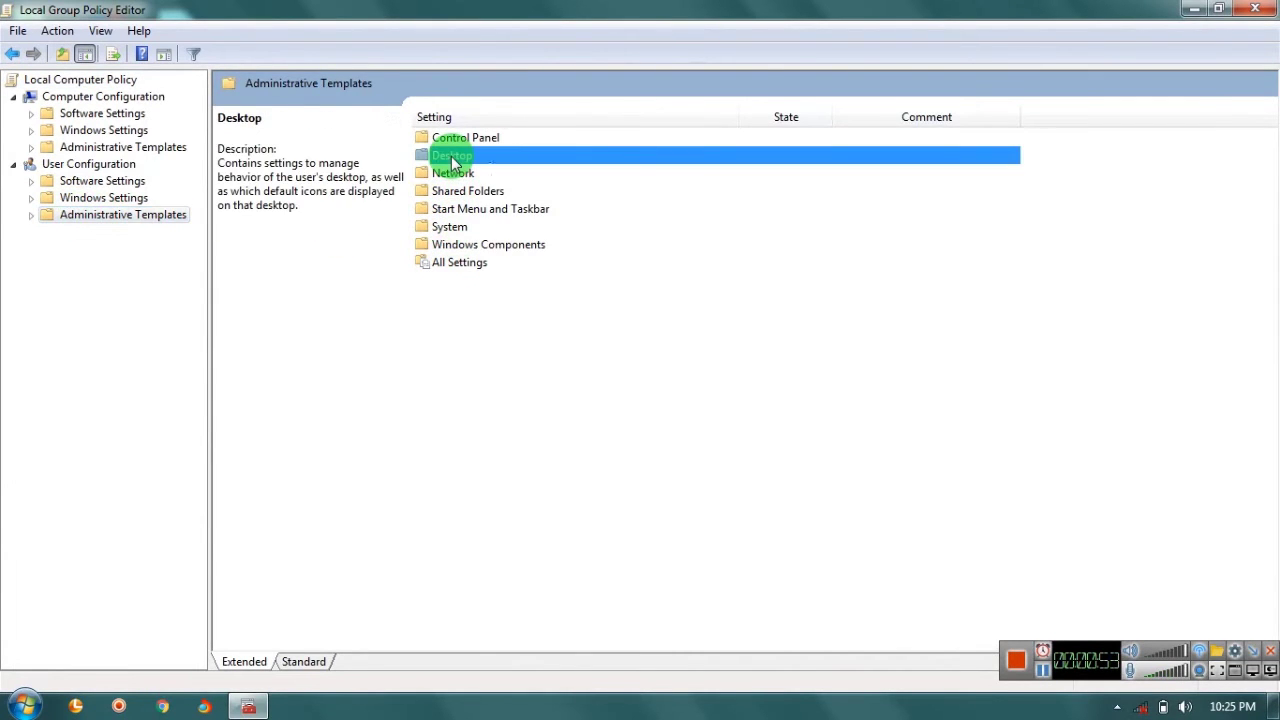
double_click(452, 160)
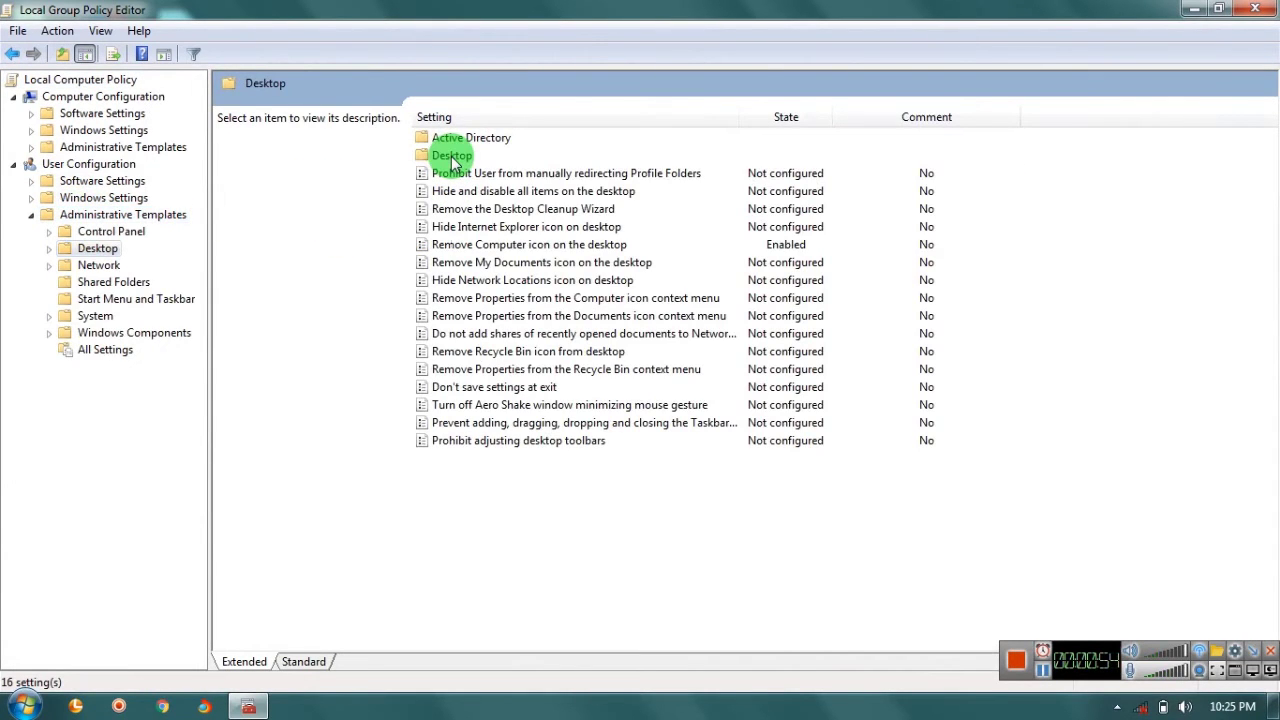
Step: Set the "Remove Computer icon on the desktop" policy to Disabled, apply it and close the policy editor
left_click(770, 244)
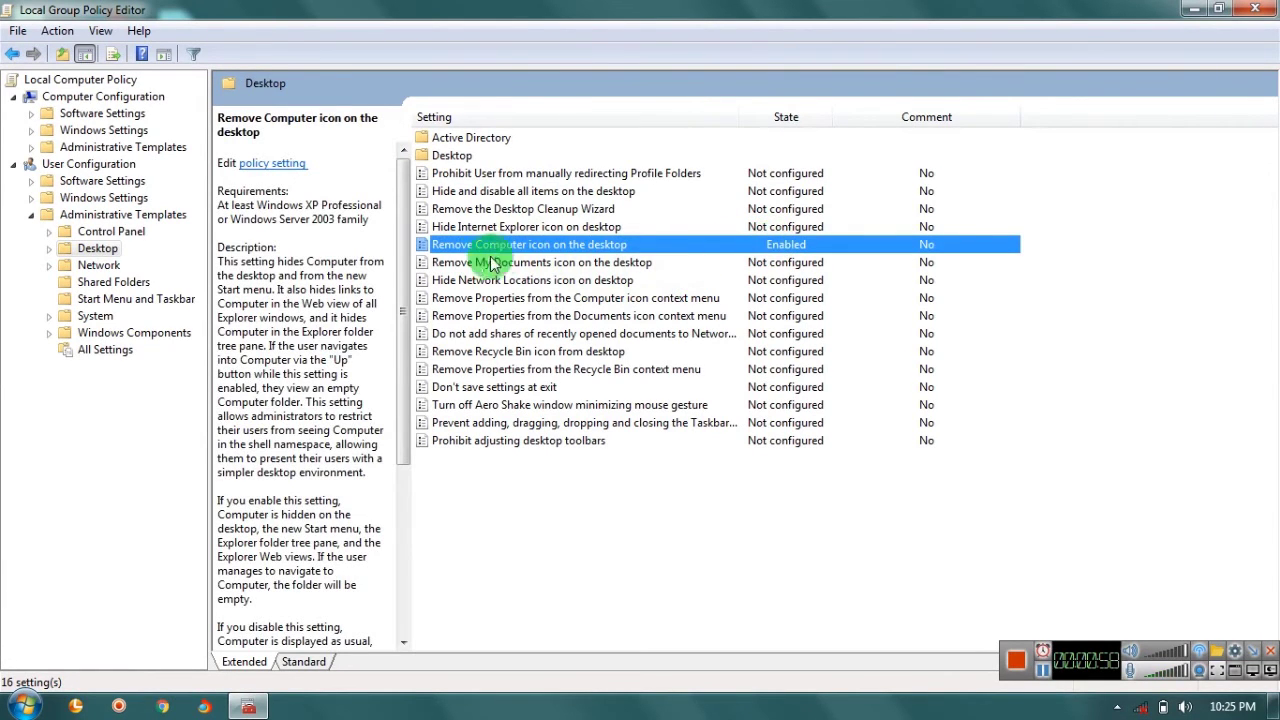
right_click(588, 252)
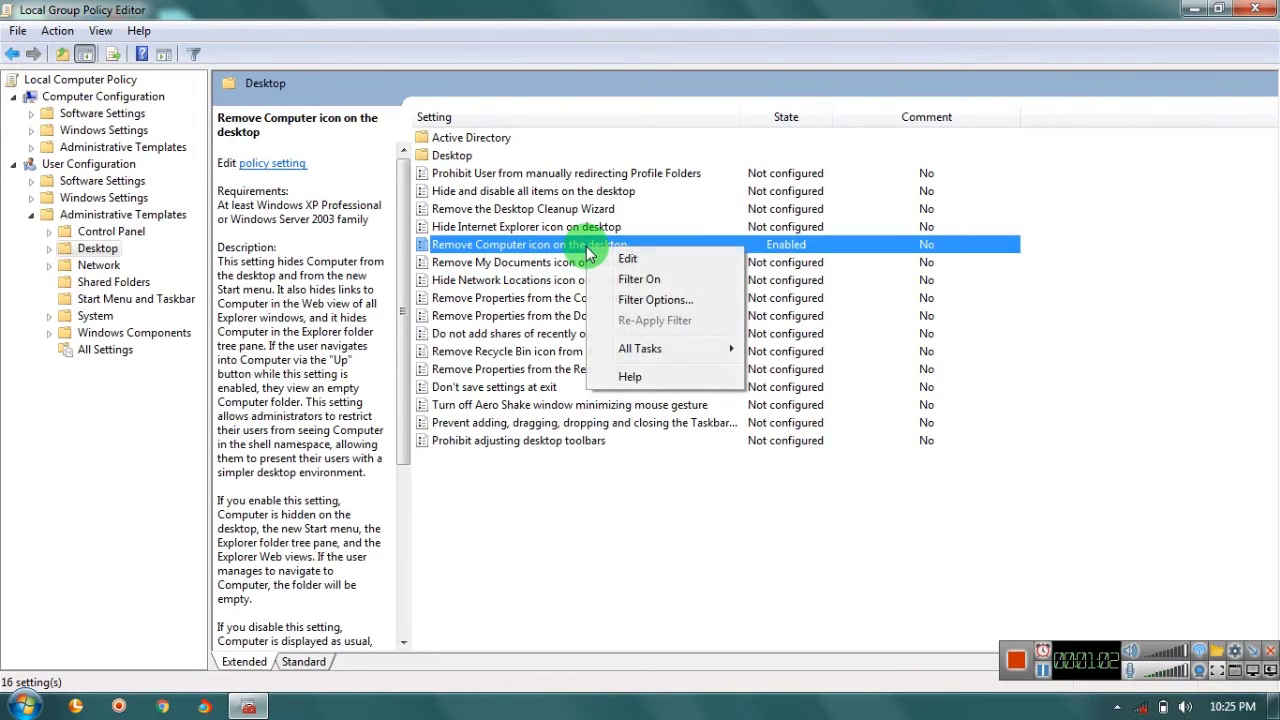
left_click(575, 254)
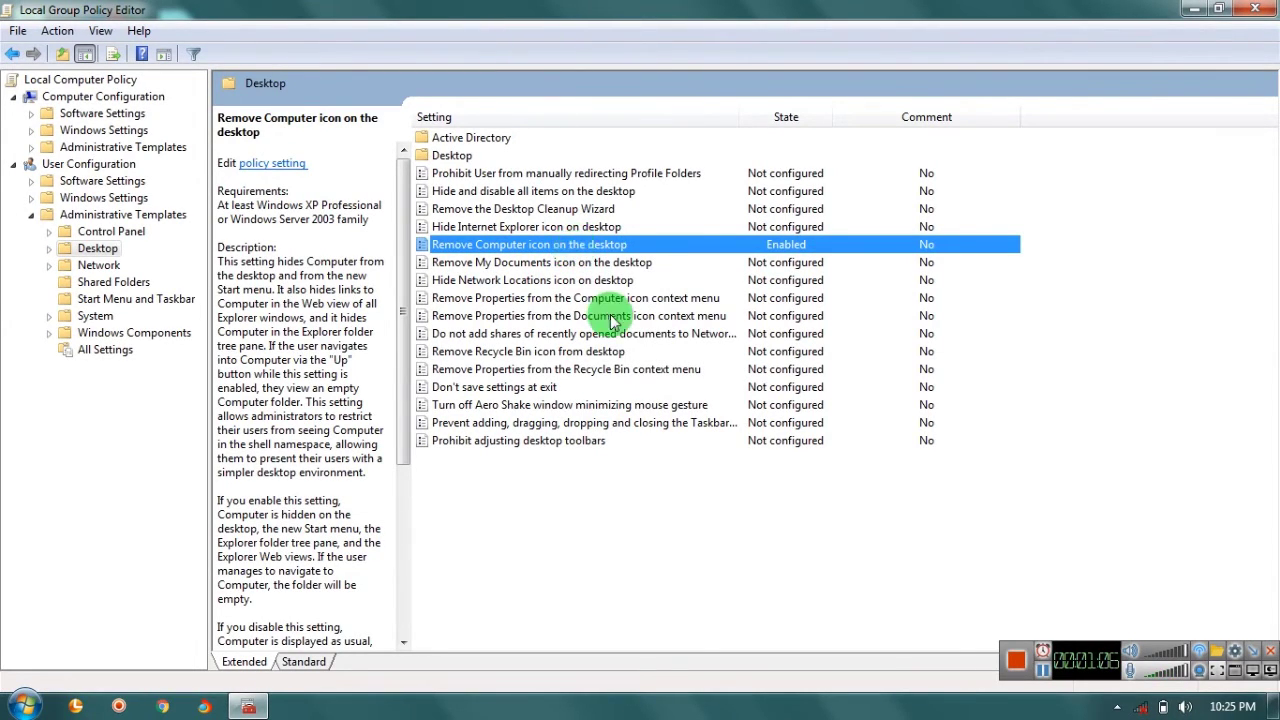
key("Return")
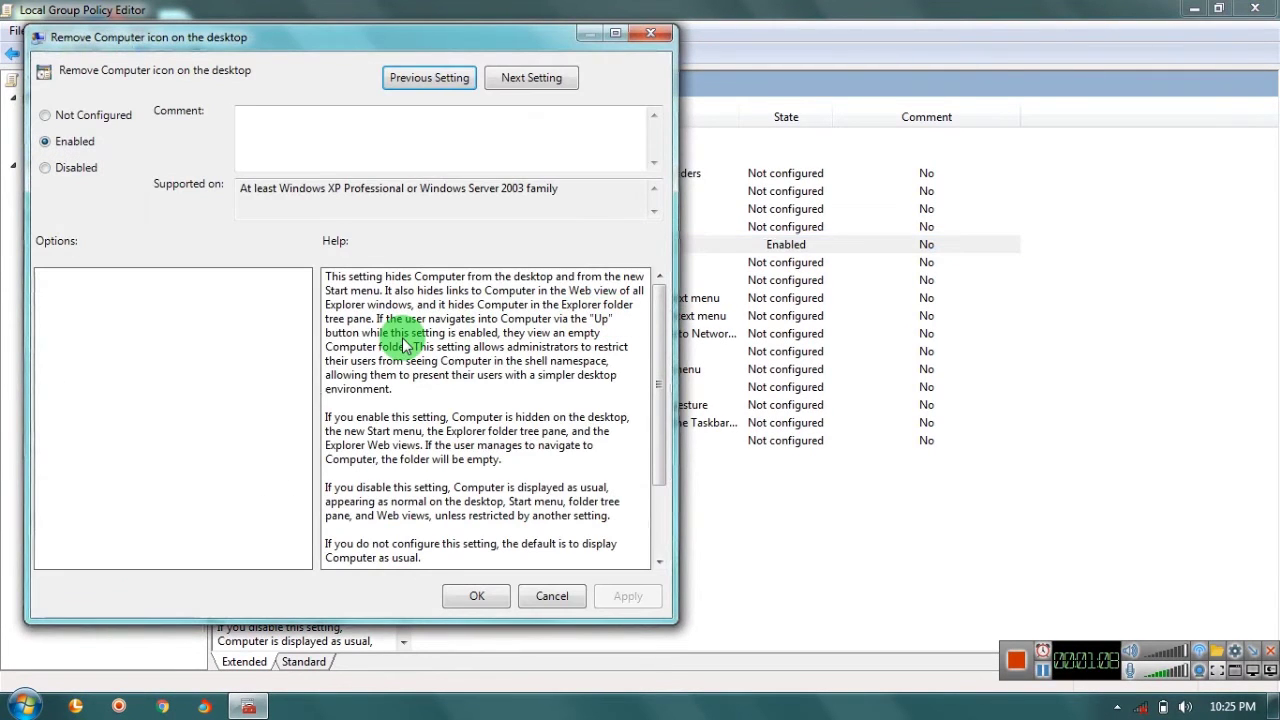
left_click(63, 167)
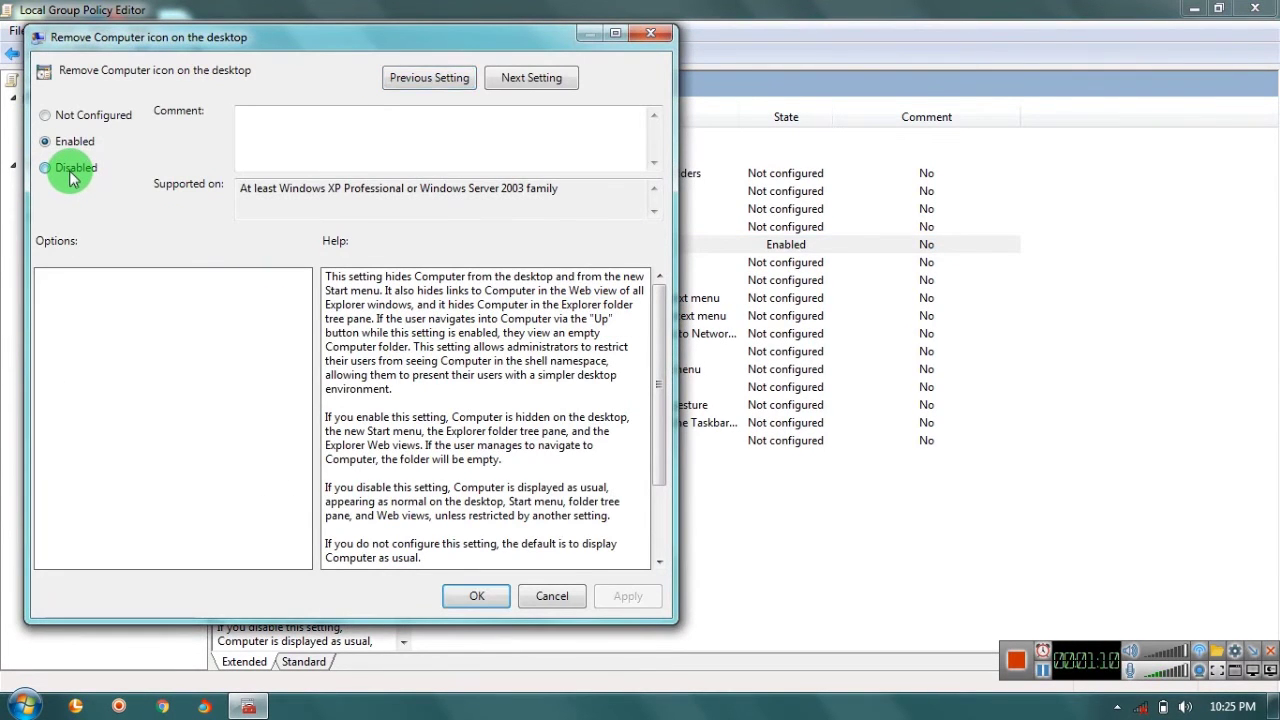
left_click(624, 595)
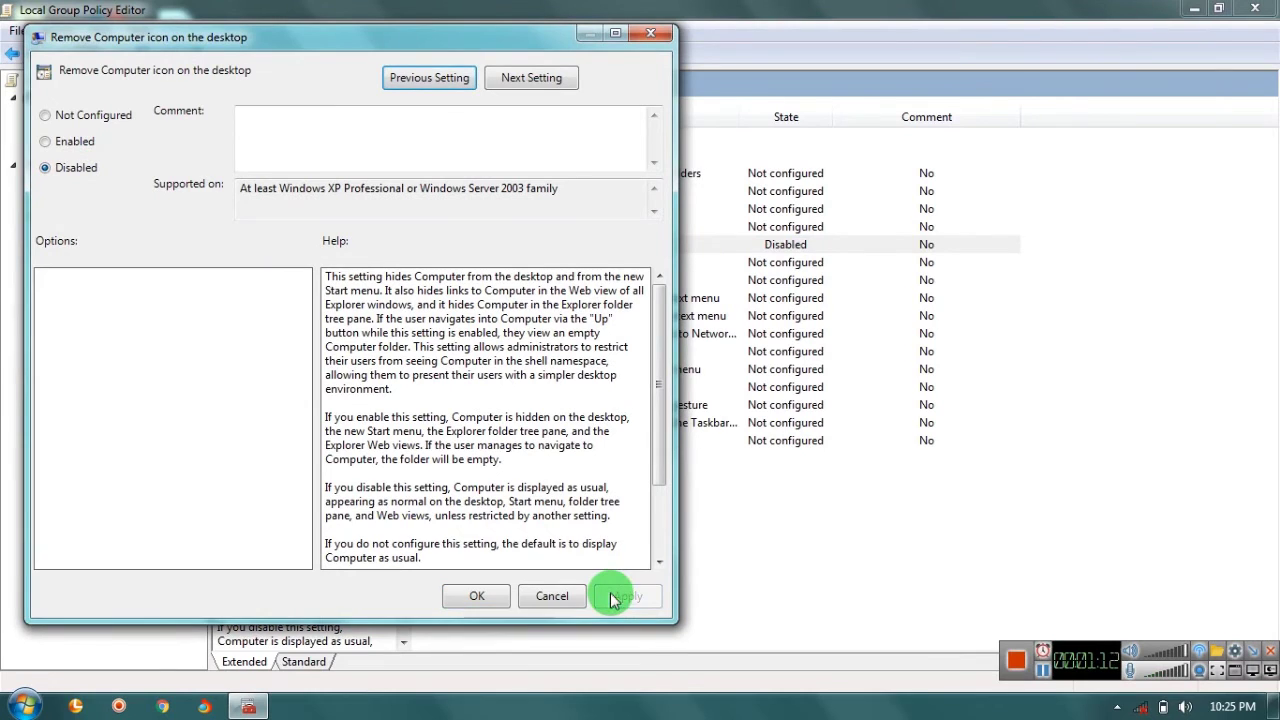
left_click(478, 595)
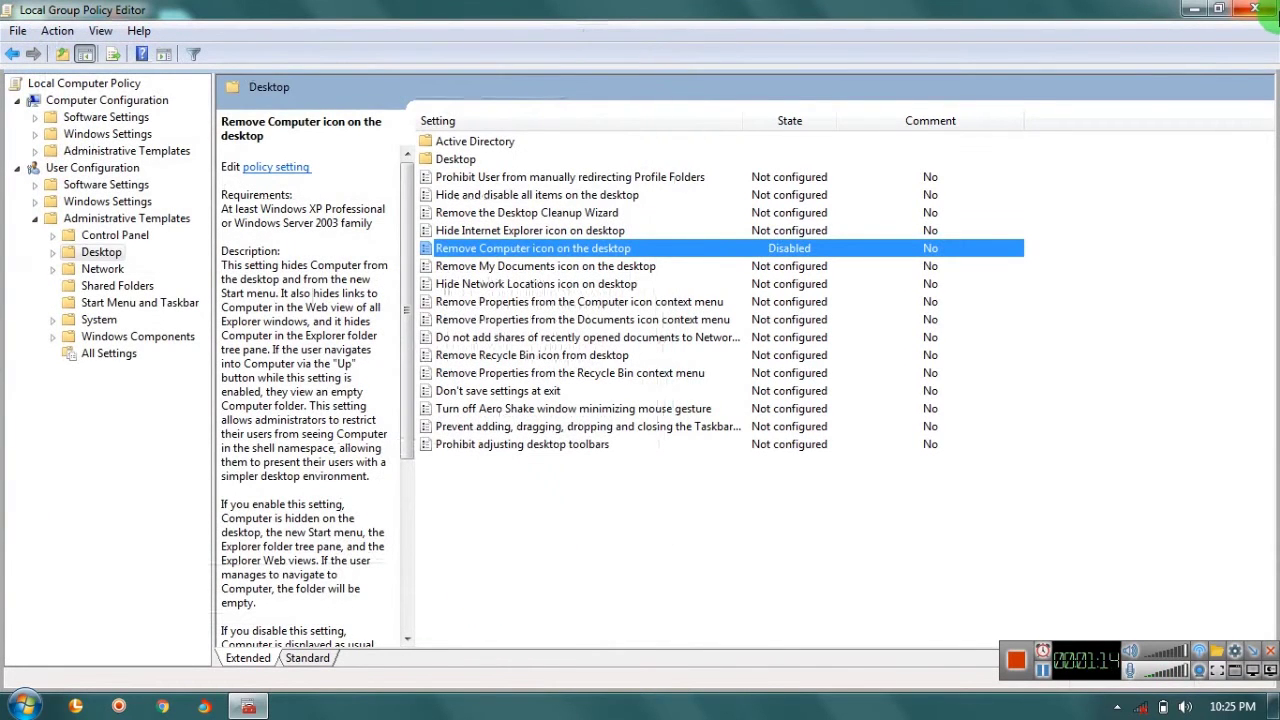
left_click(1270, 14)
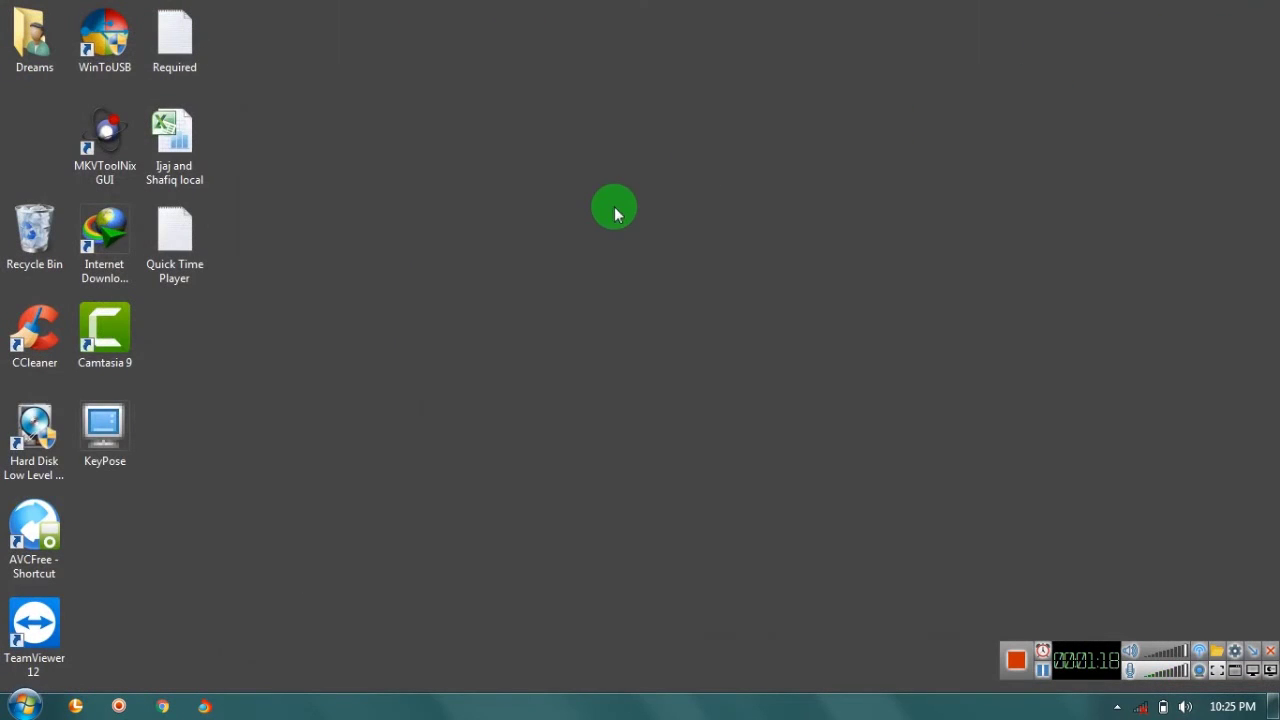
Step: Refresh the desktop and check twice in a Computer window whether the drives are displayed, closing it each time
right_click(614, 207)
left_click(643, 262)
key("super+e")
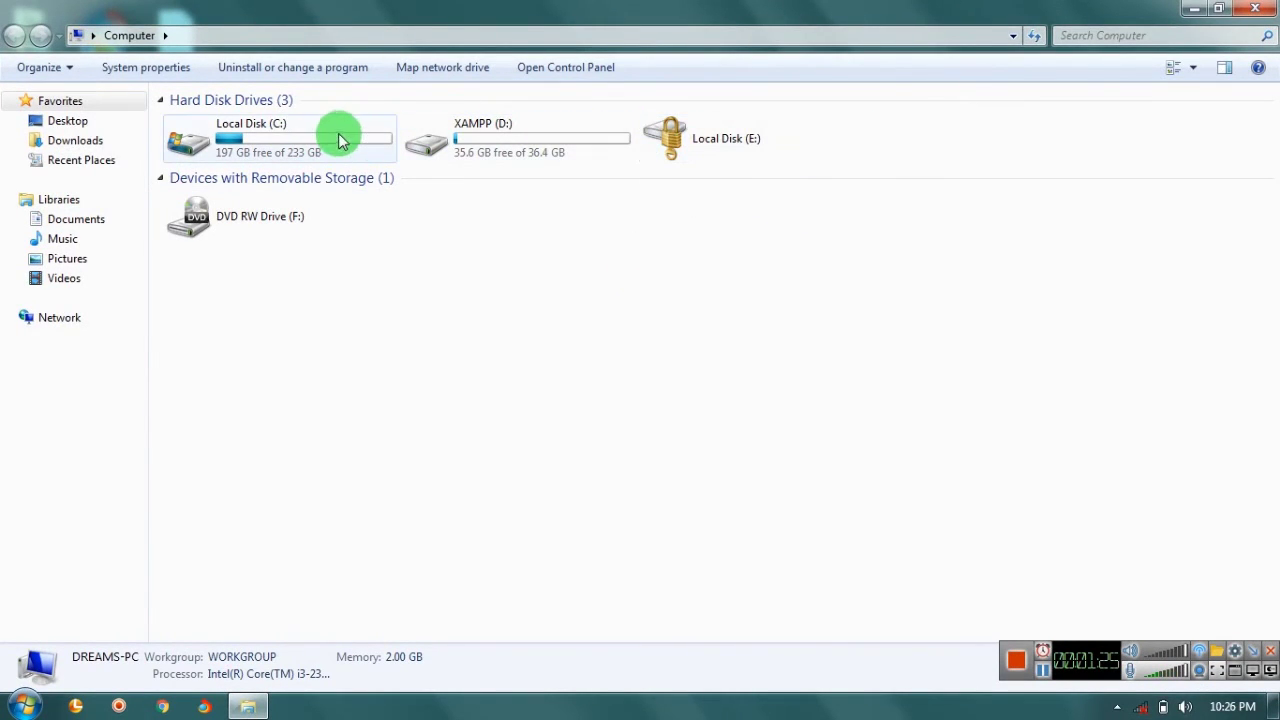
left_click(1255, 8)
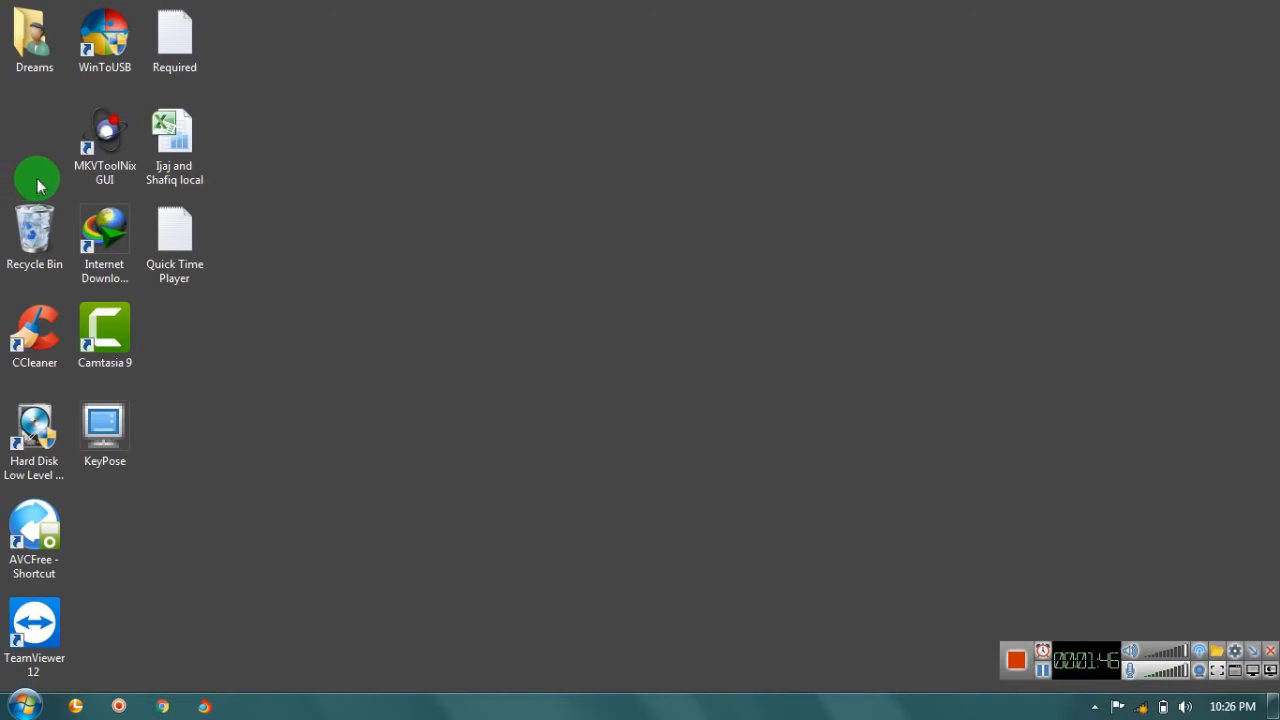
key("super+e")
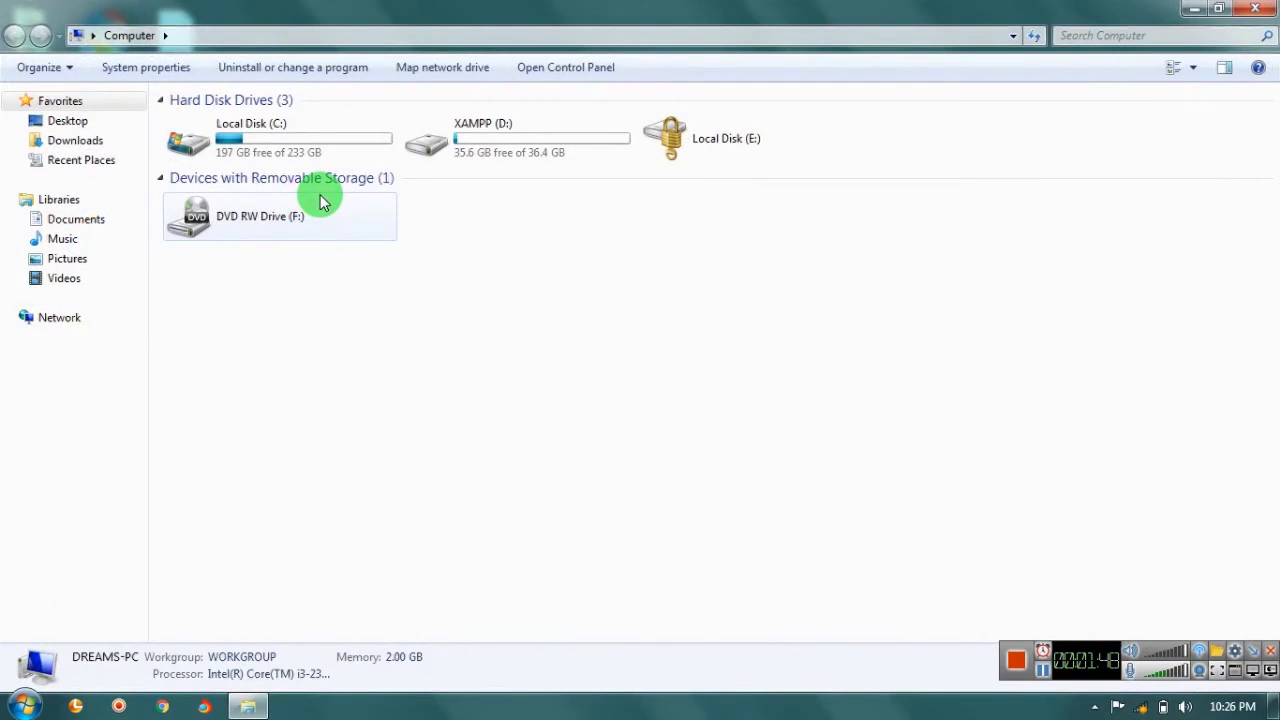
left_click(1255, 8)
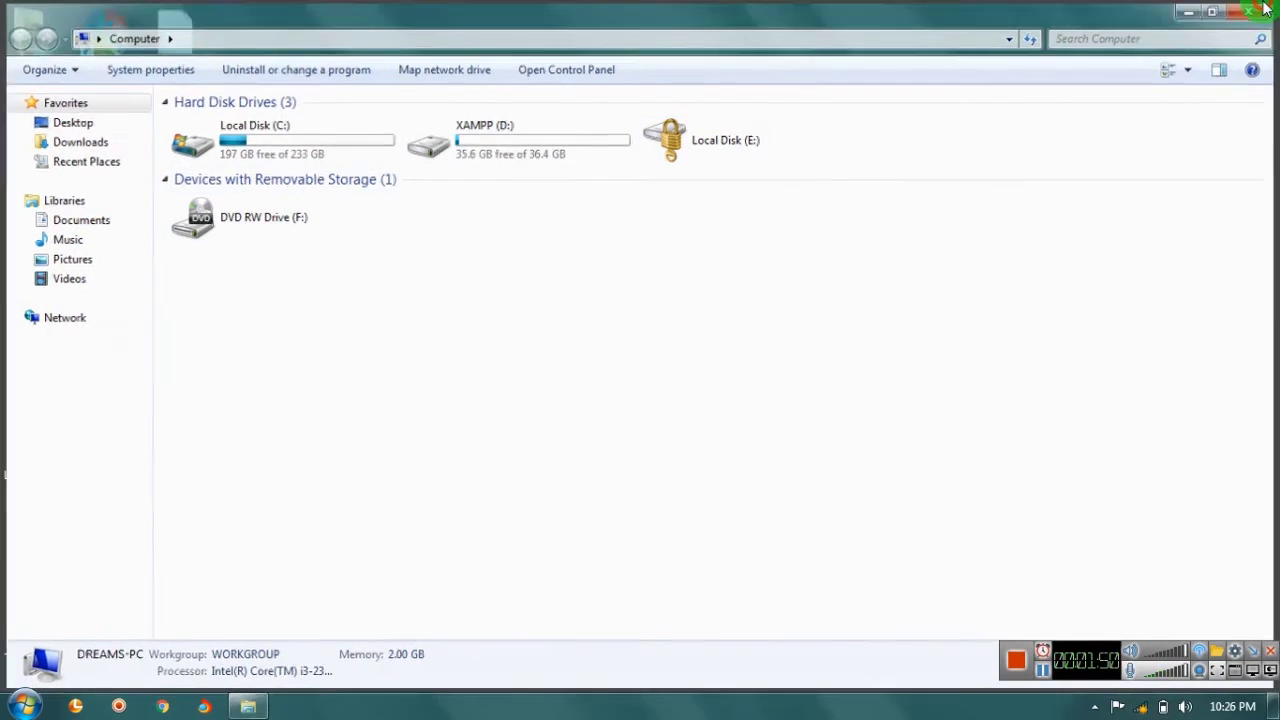
Step: Restart the computer so the disabled icon-removal policy takes effect
left_click(23, 705)
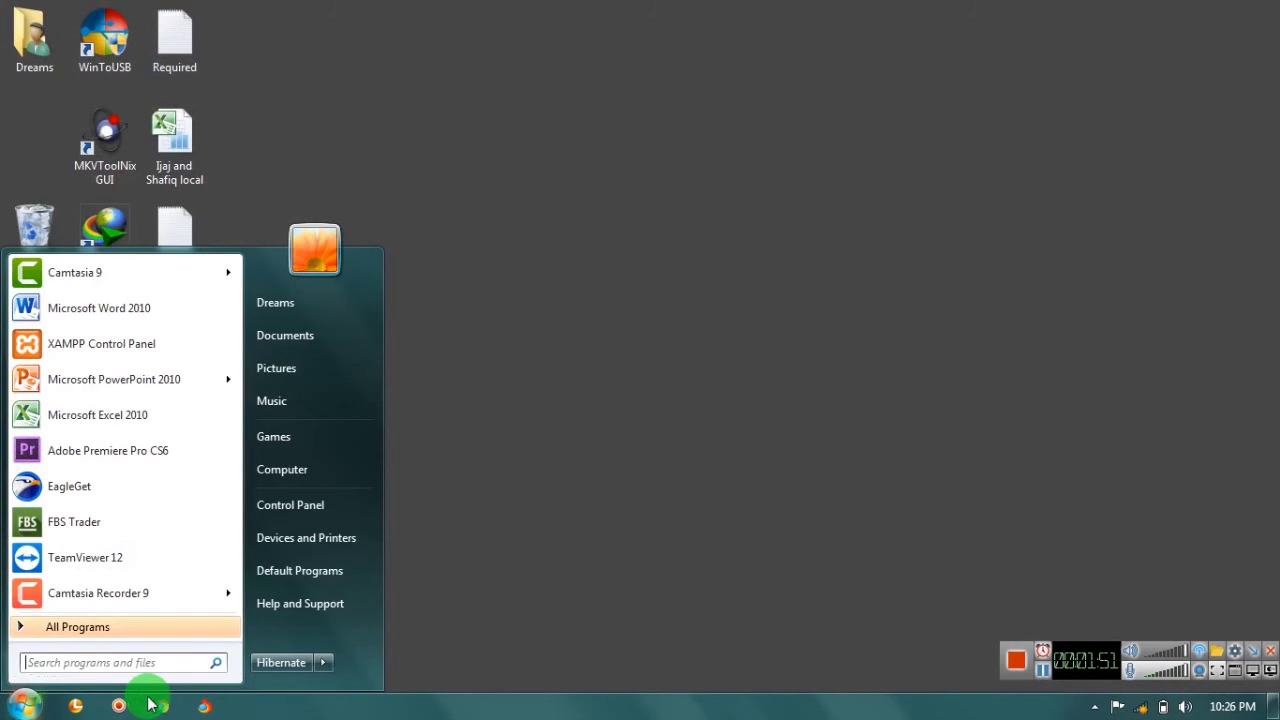
mouse_move(318, 662)
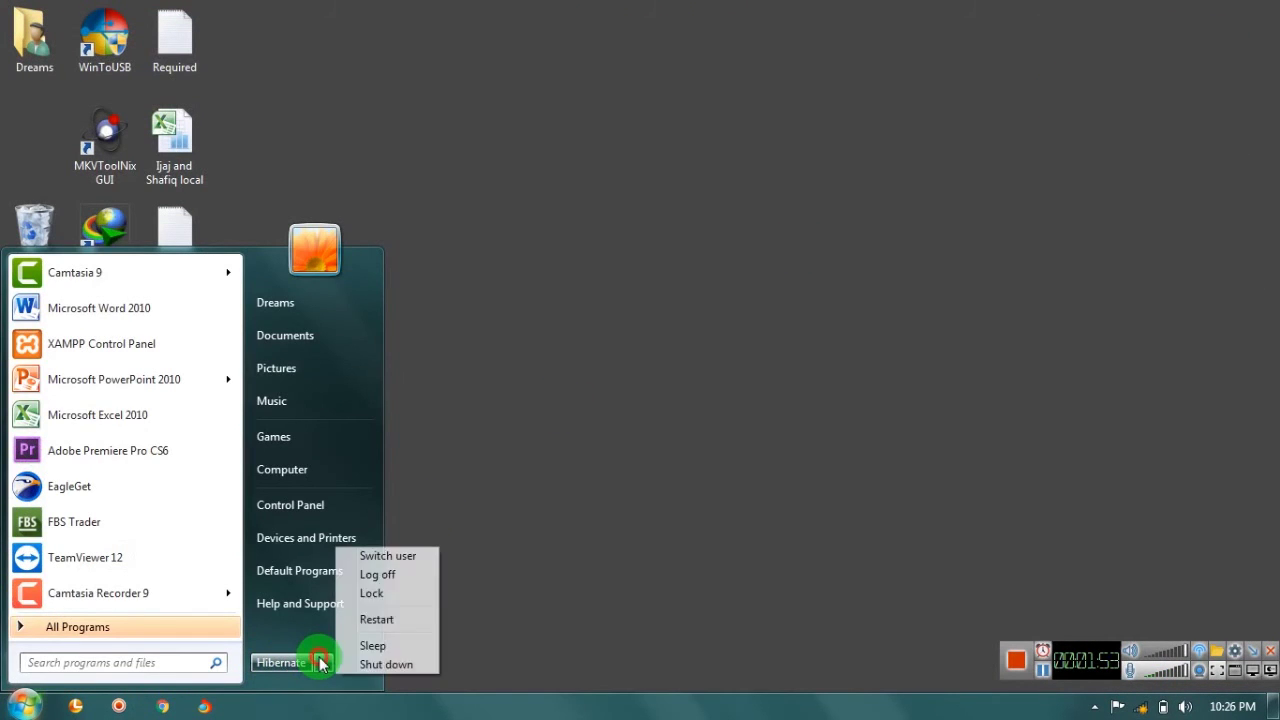
left_click(376, 621)
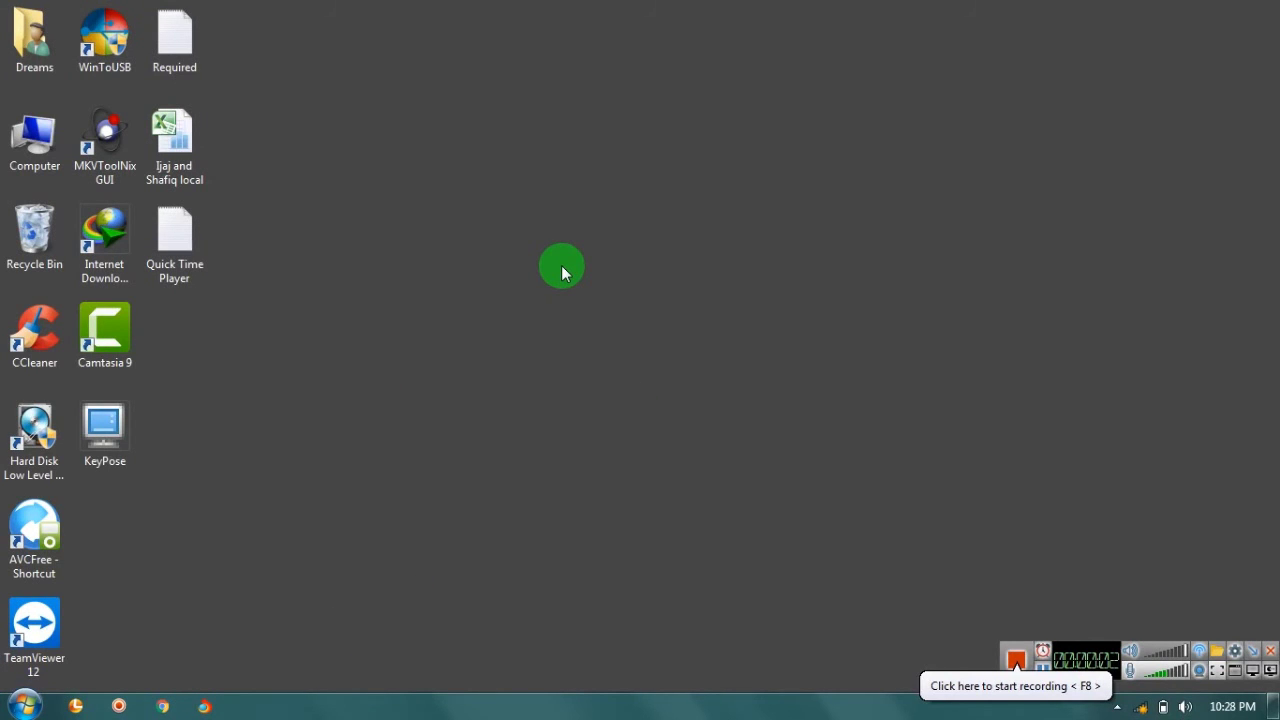
Step: Open Computer from its desktop icon, check that XAMPP (D:) can be opened, go back and close the window
double_click(43, 168)
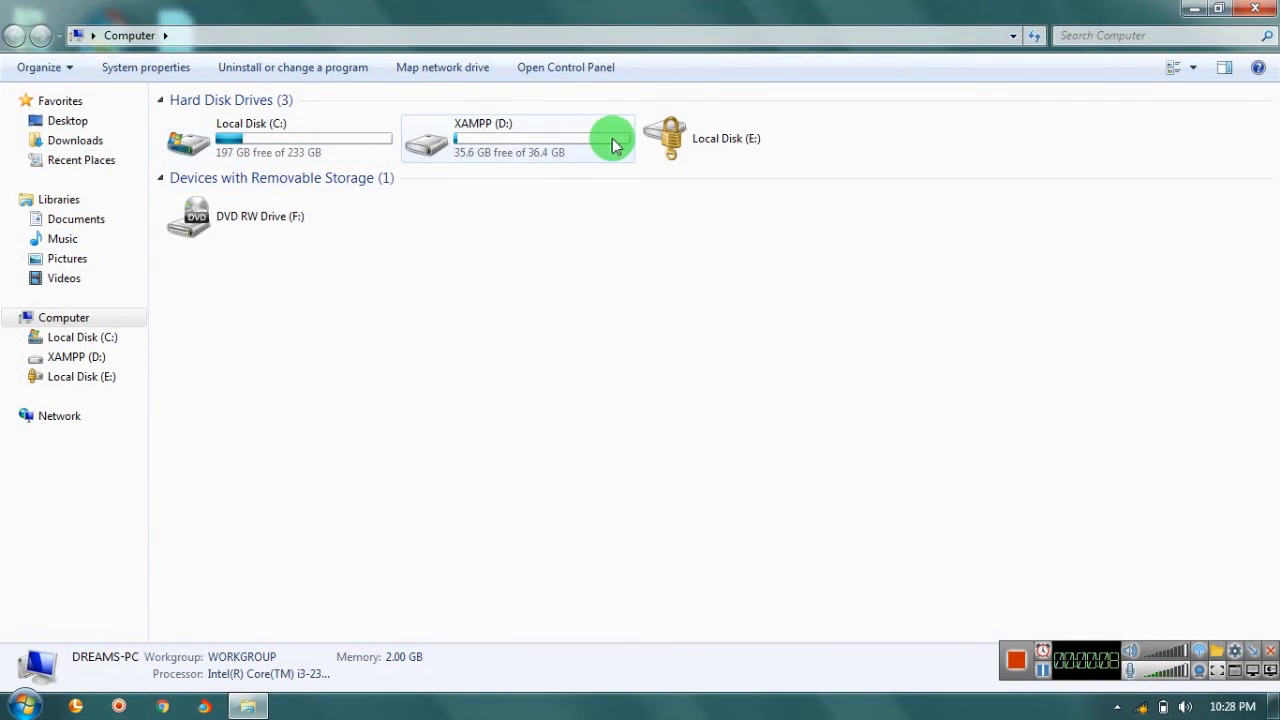
double_click(545, 140)
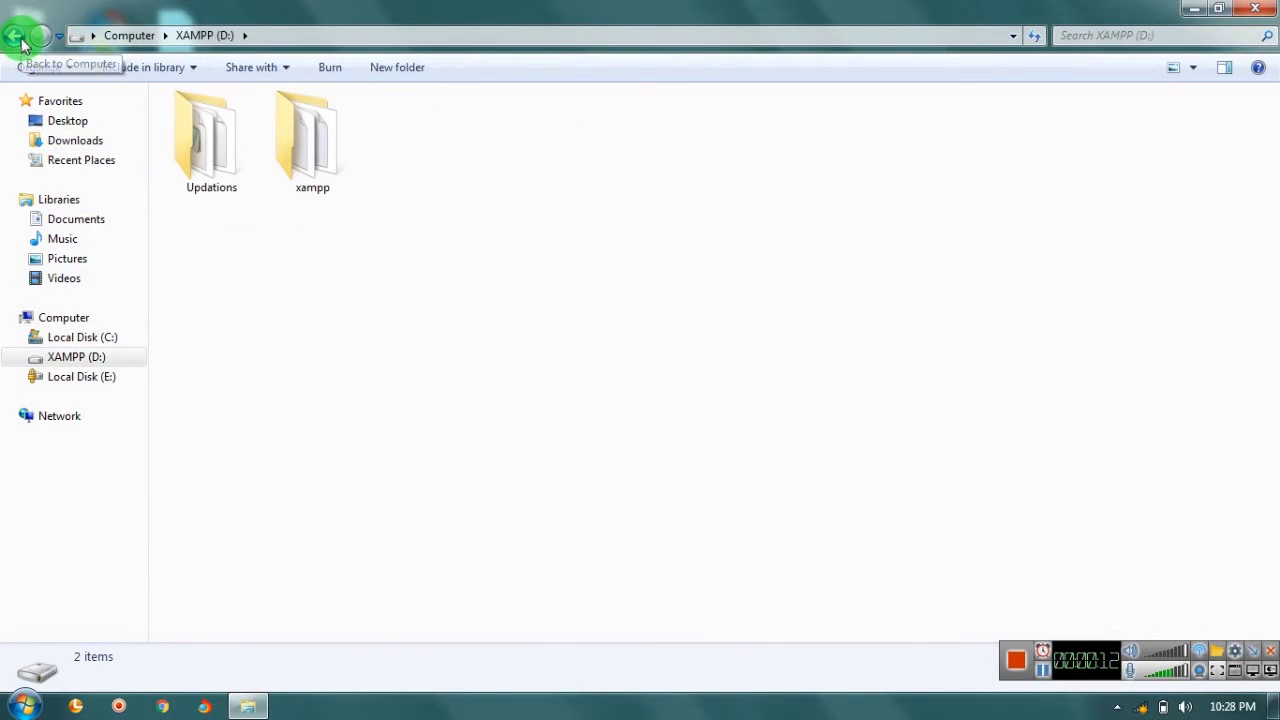
left_click(15, 33)
left_click(1255, 9)
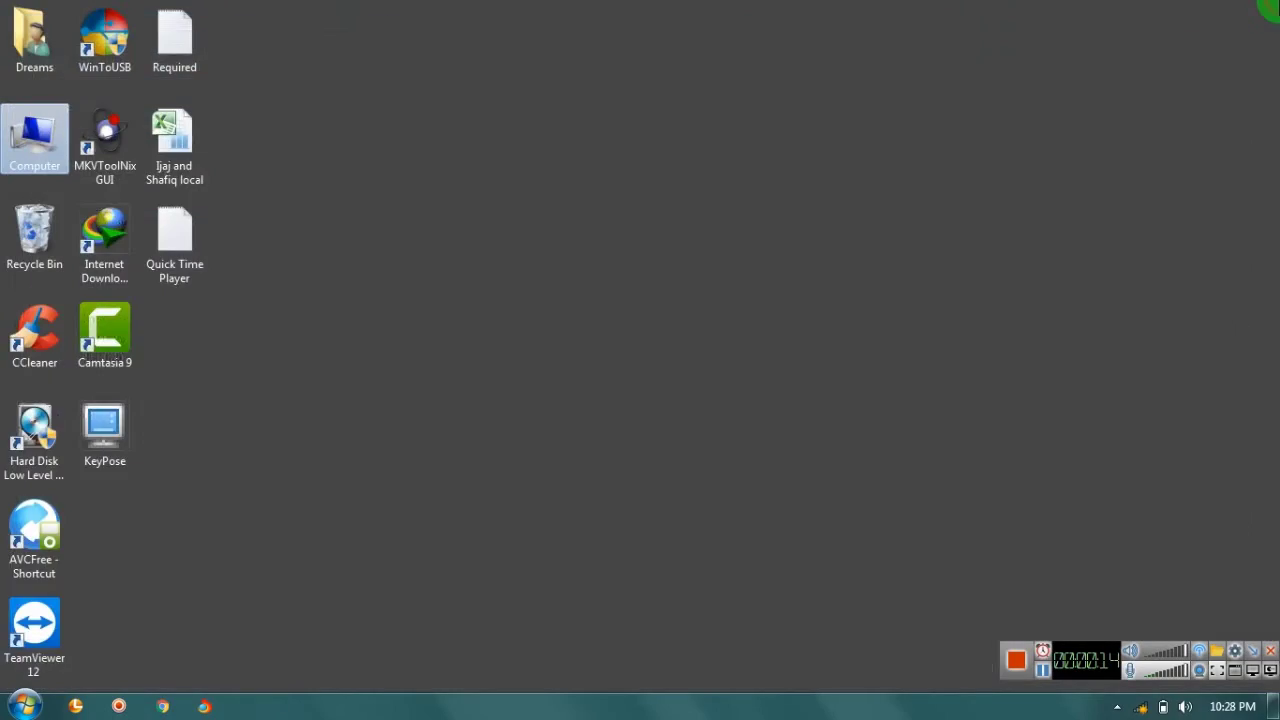